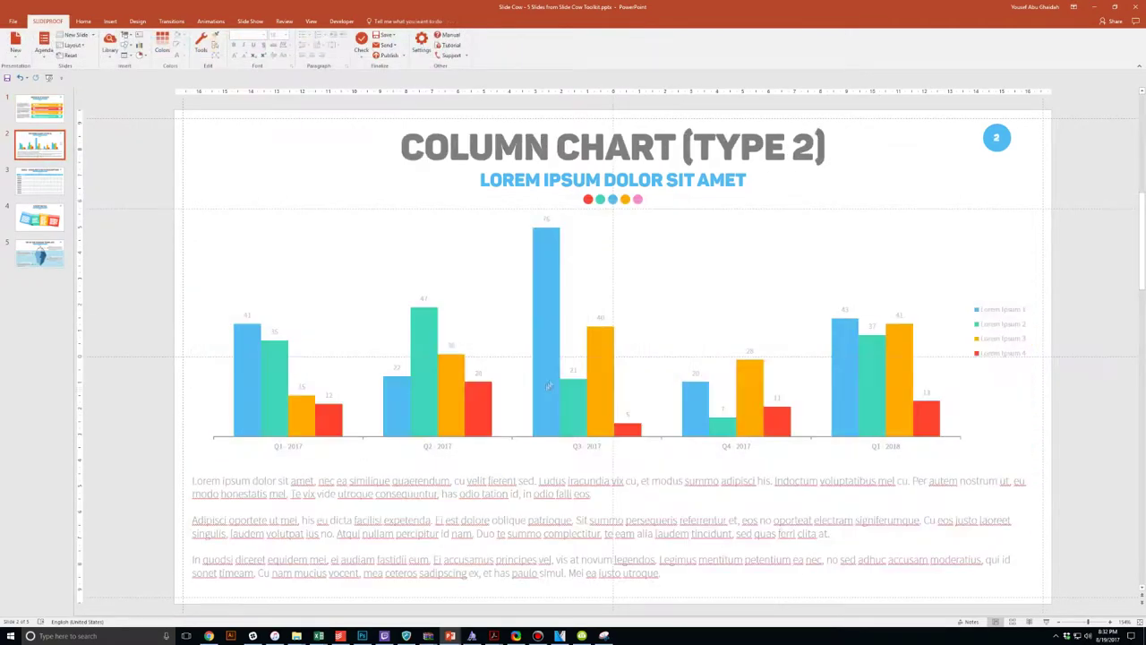
- Set the first series' Q1, Q2 and Q3 2017 values in the column chart data to 77, 55 and 4
left_click(549, 385)
left_click(530, 511)
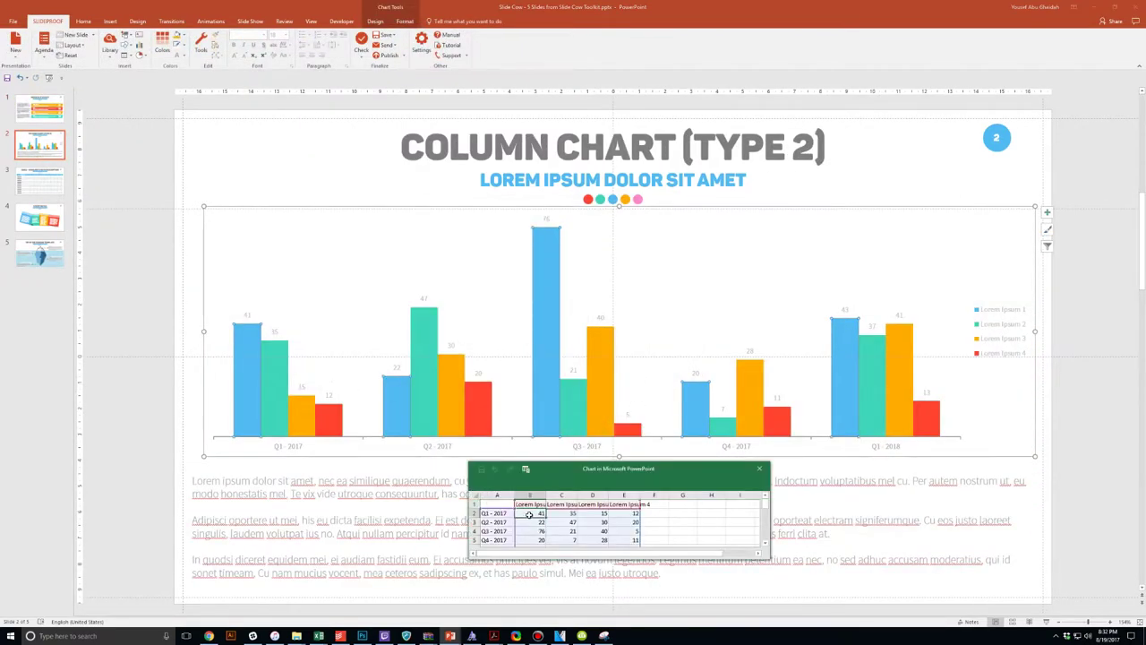
type("77")
key("Return")
type("55")
key("Return")
type("4")
key("Return")
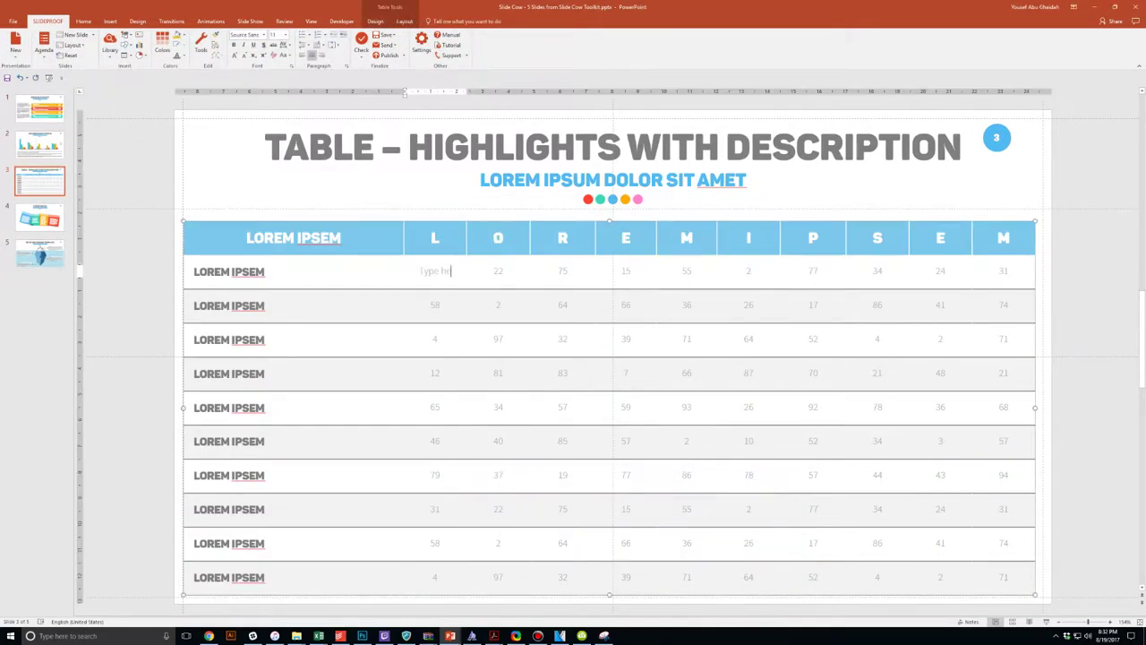
- Enter "Type wherever you'd like" on the first sticky note and recolor the green note orange
triple_click(229, 407)
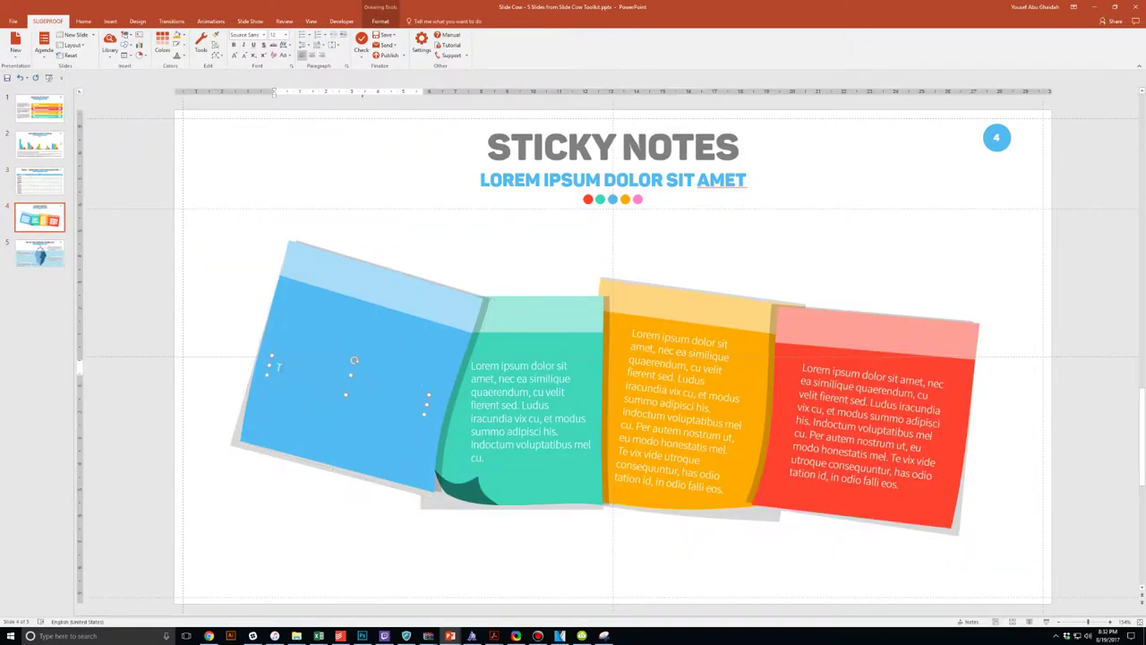
type("Type wherever you'd like")
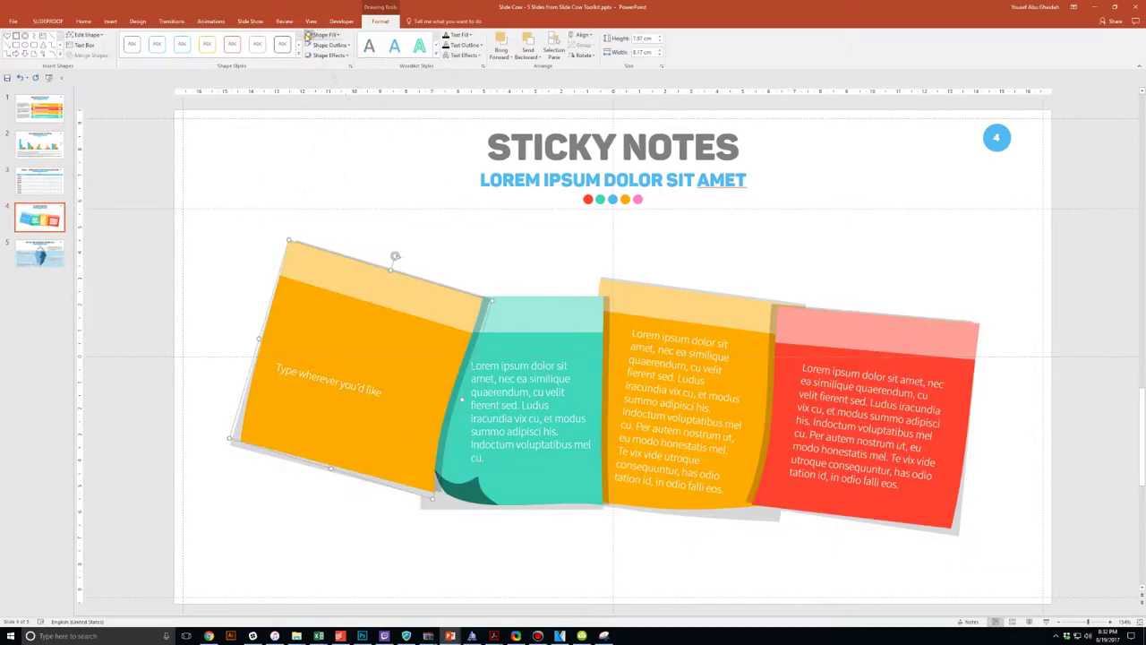
left_click(529, 403)
left_click(338, 34)
left_click(319, 134)
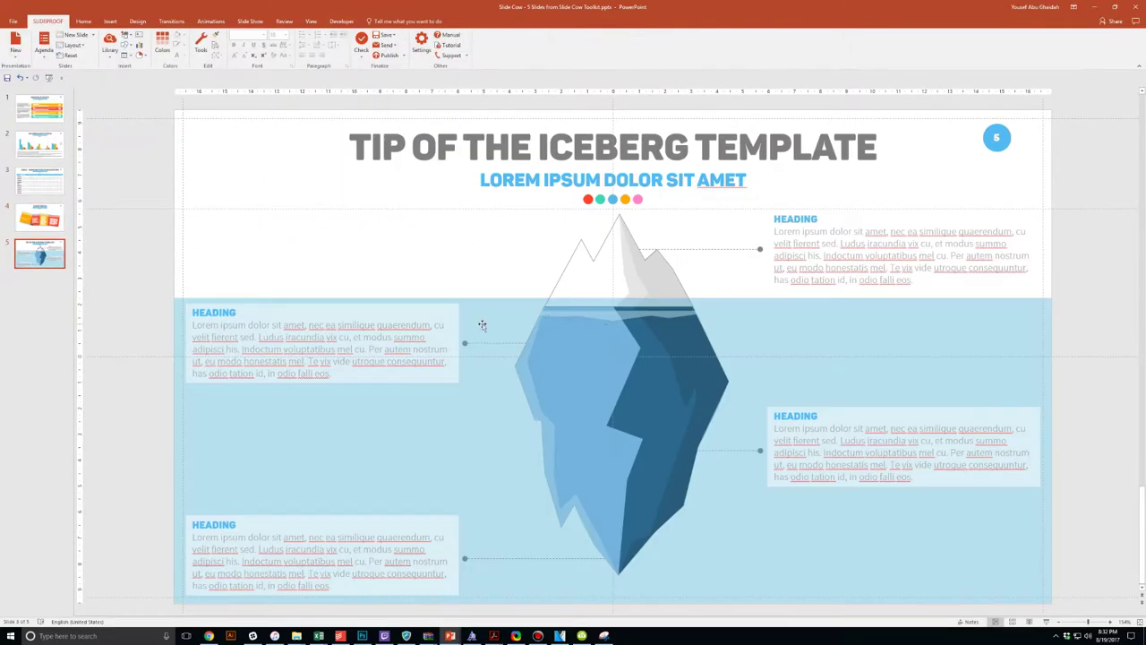
- Lighten the iceberg slide's water fill and replace the heading just below the waterline with "CHANGE HEADING HERE"
left_click(319, 34)
key("Escape")
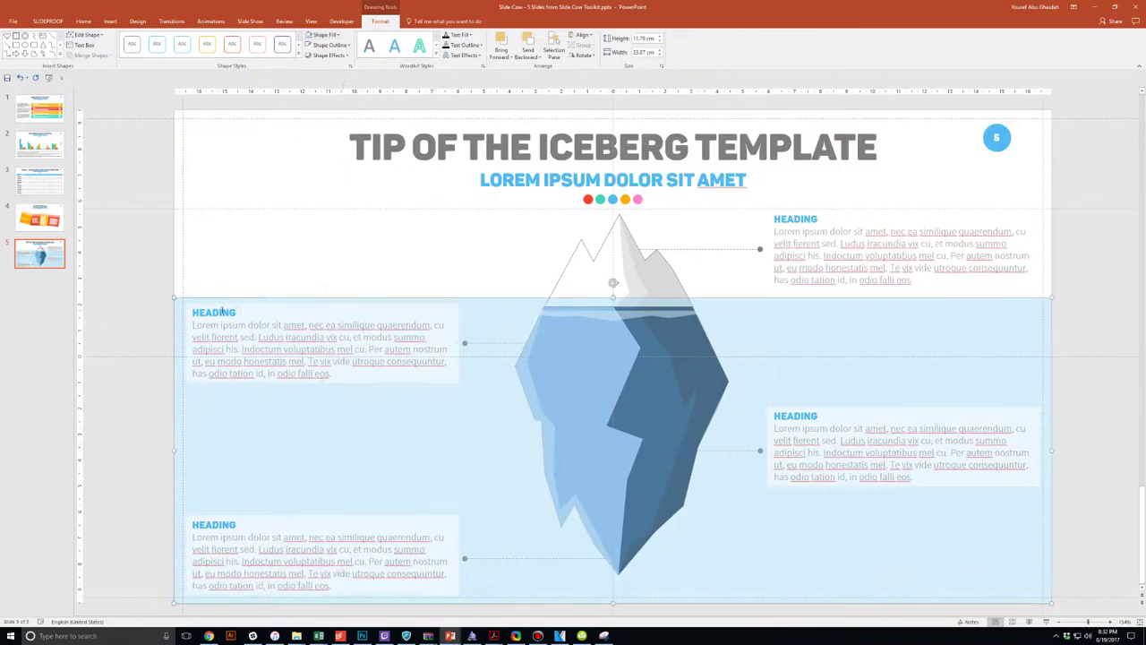
double_click(214, 312)
type("CHANGE HEADING HERE")
double_click(795, 219)
left_click_drag(192, 535, 331, 587)
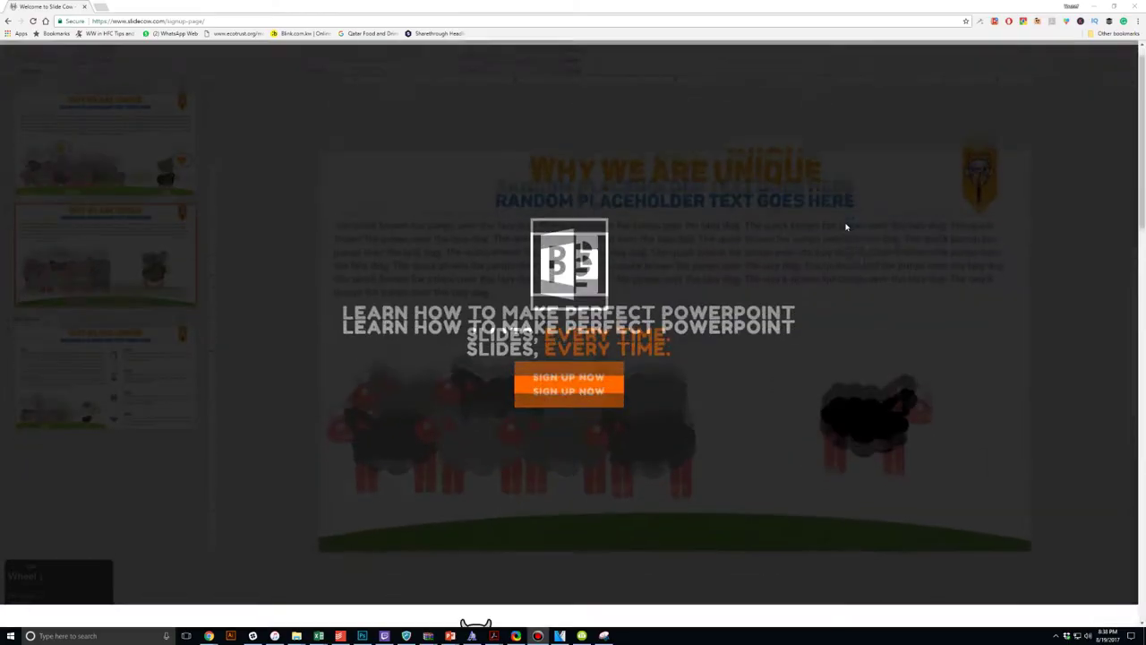
- Find the form on the Slide Cow sign-up web page and fill in its first-name field
scroll(845, 224, "down", 15)
scroll(845, 223, "down", 1)
left_click(368, 464)
type("Your first name her")
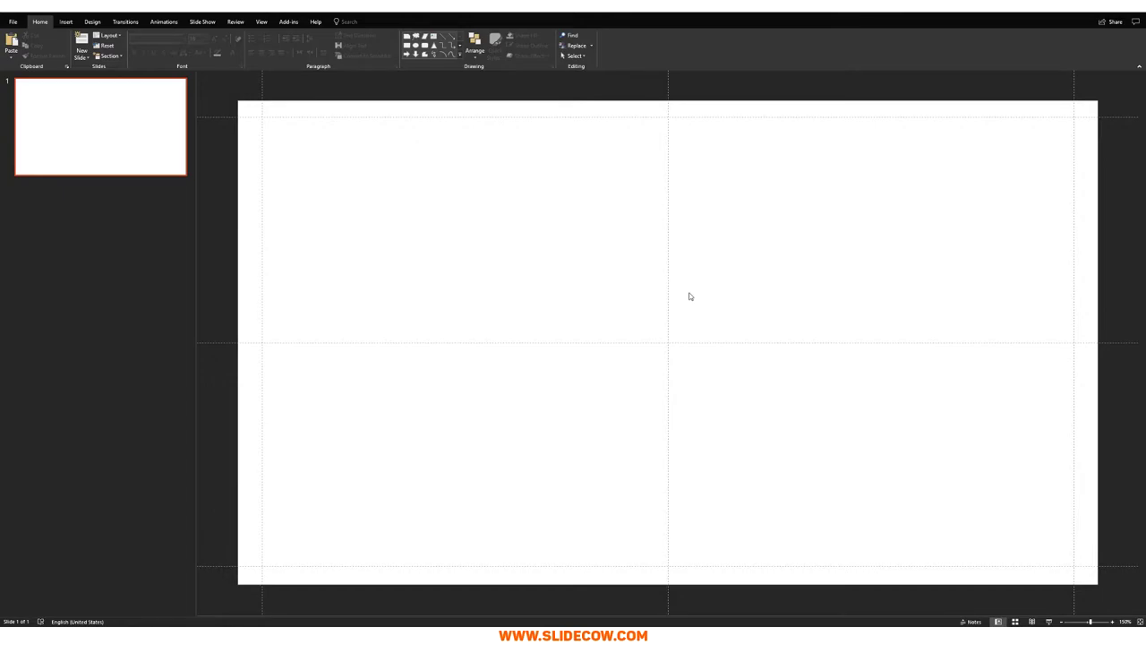
- In PowerPoint, draw a circle about 1.7 cm in diameter in the upper-left area of the blank slide
left_click(65, 21)
left_click(152, 45)
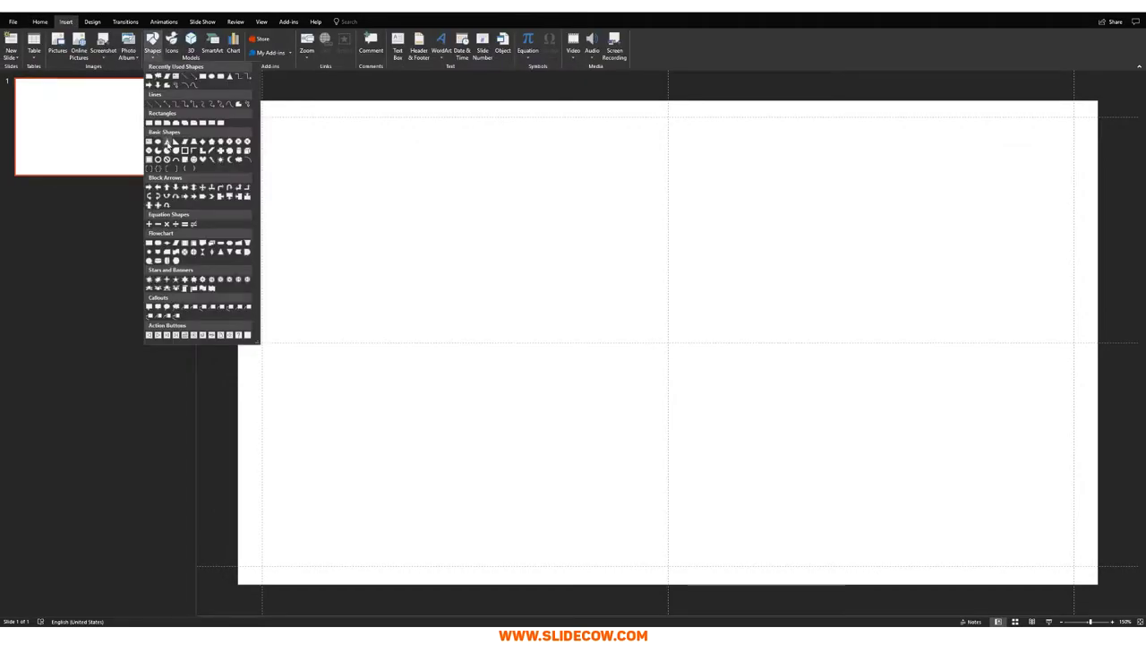
left_click(159, 142)
key("shift")
left_click_drag(394, 178, 434, 217)
key("Escape")
left_click(406, 203)
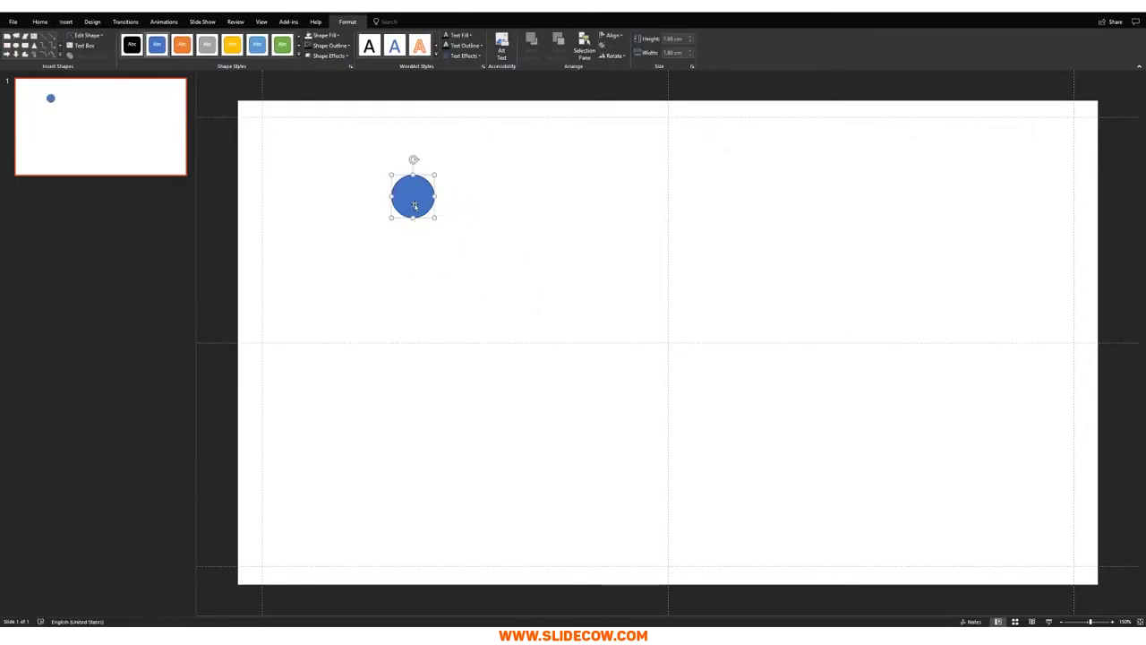
- Duplicate the circle five times
key("ctrl+d")
key("ctrl+d")
key("ctrl+d")
key("ctrl+d")
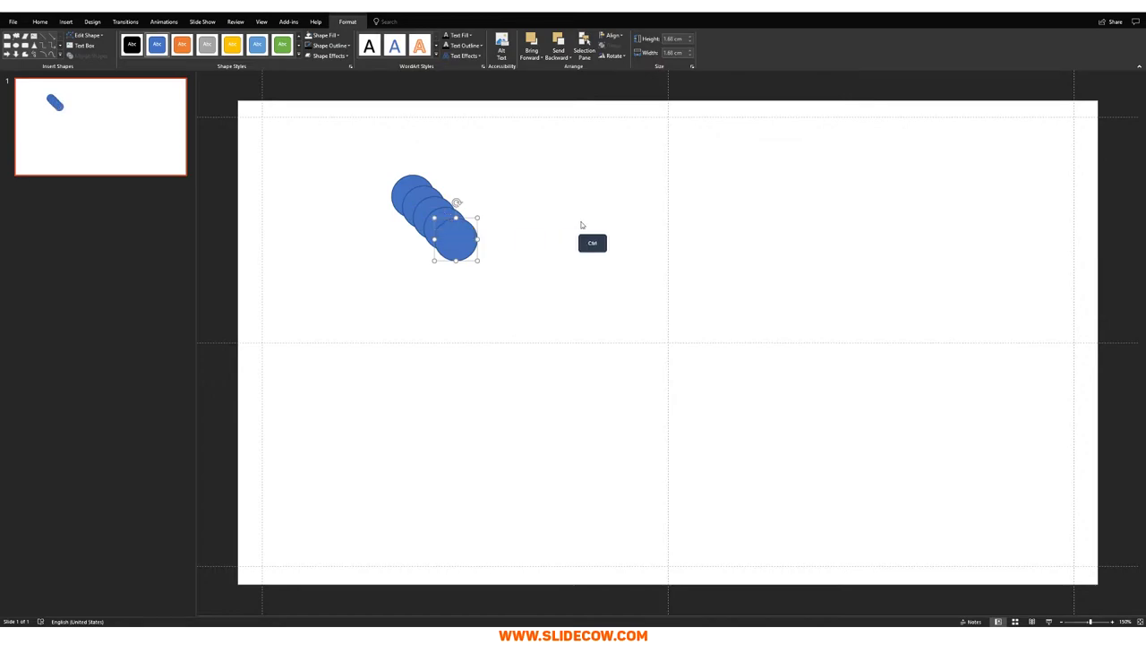
key("ctrl+d")
- Give all six circles a white fill and a black outline
key("Escape")
key("ctrl+a")
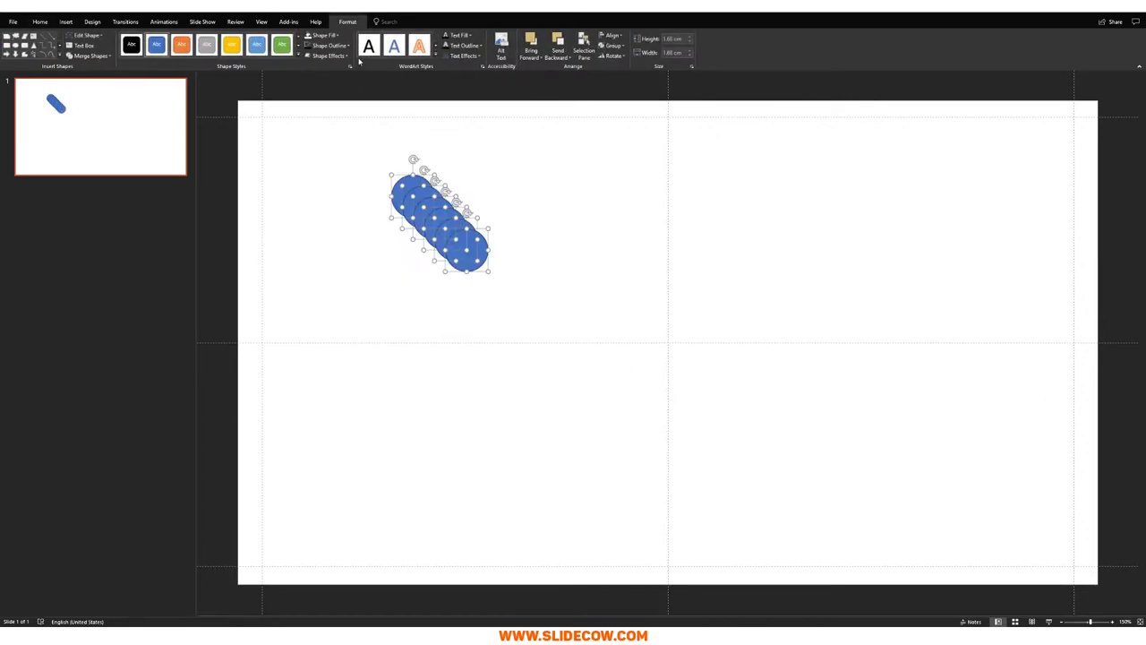
left_click(309, 36)
left_click(340, 45)
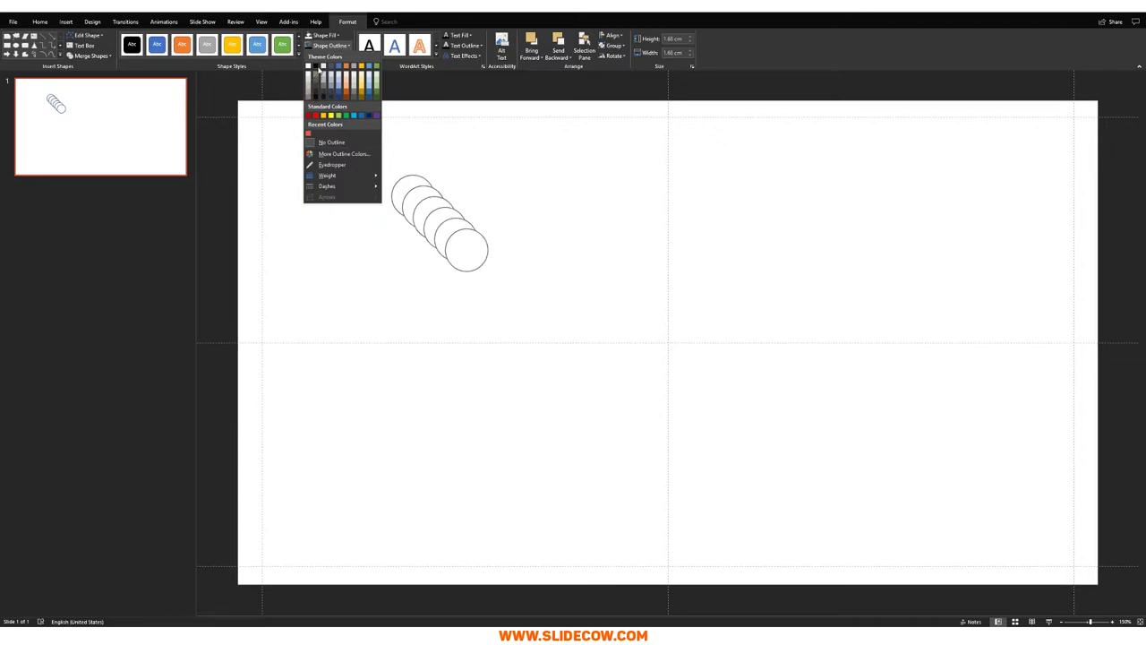
left_click(315, 66)
left_click(561, 218)
- Spread the six circles apart over the slide's upper-left area so that none overlap
left_click_drag(471, 253, 555, 312)
left_click_drag(449, 230, 474, 302)
left_click_drag(427, 209, 292, 201)
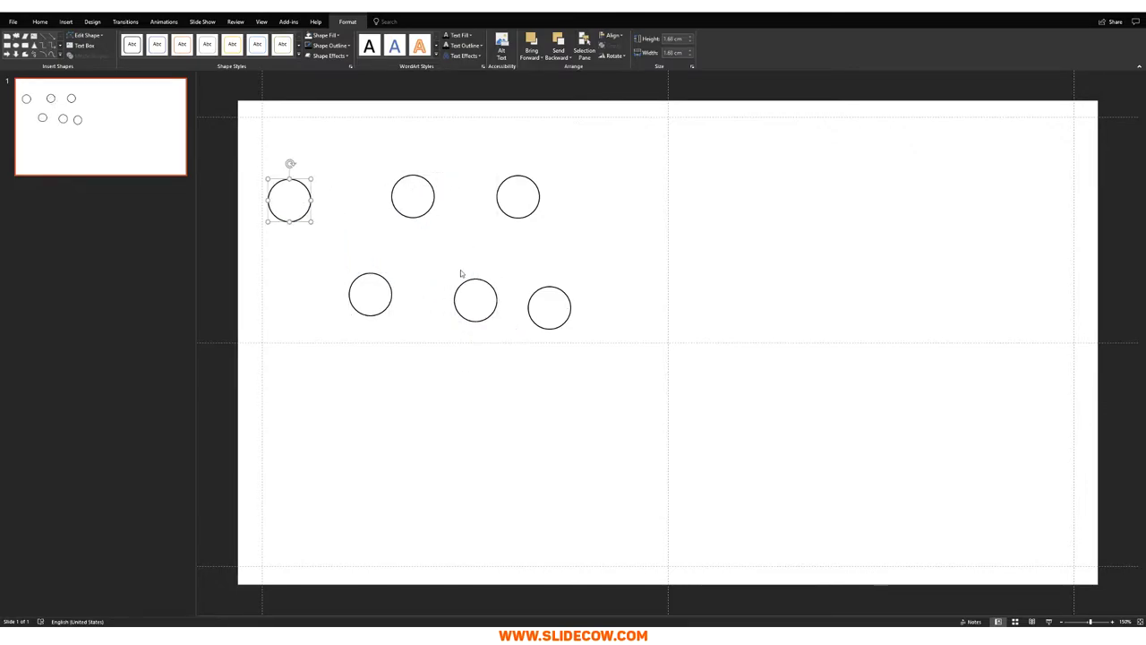
left_click(437, 254)
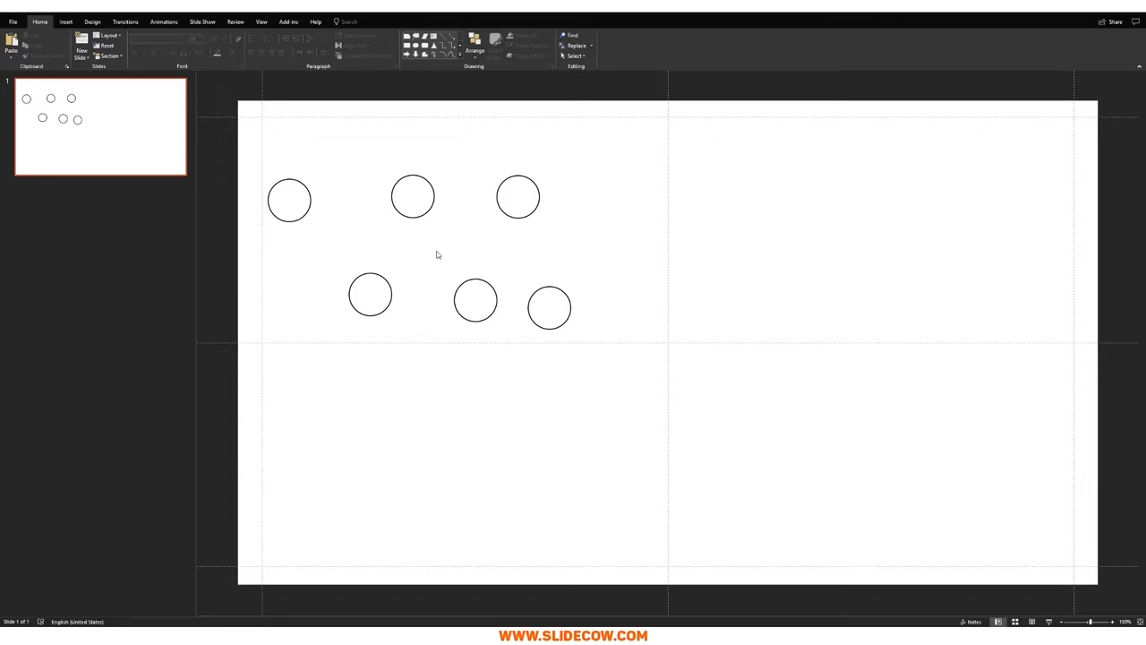
- Set the leftmost circle's height and width to 1 cm
left_click(277, 206)
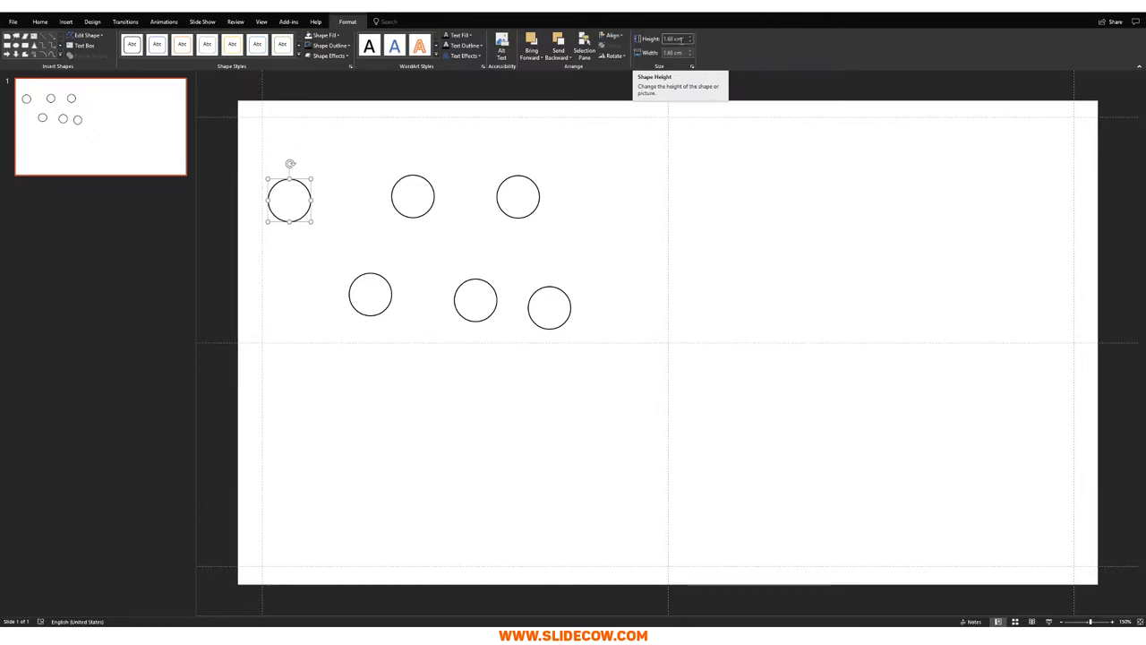
left_click(681, 41)
type("1")
key("Return")
left_click(679, 53)
type("1")
key("Return")
left_click(493, 146)
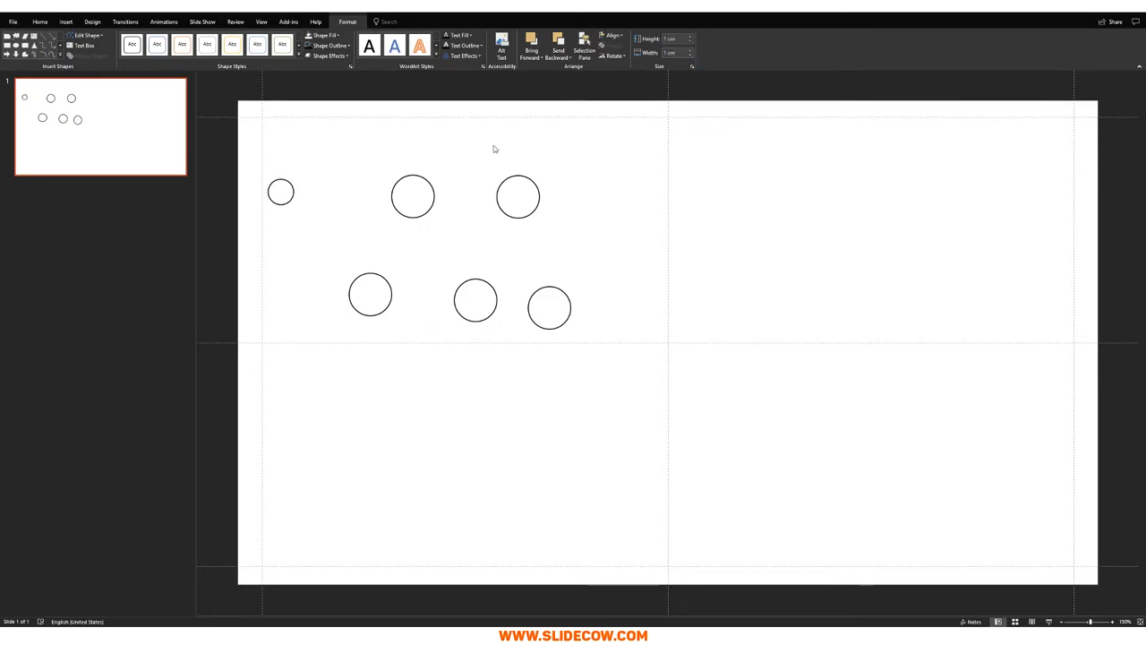
- Set the height and width of the middle circle in the upper row to 2 cm
left_click(391, 193)
left_click(353, 25)
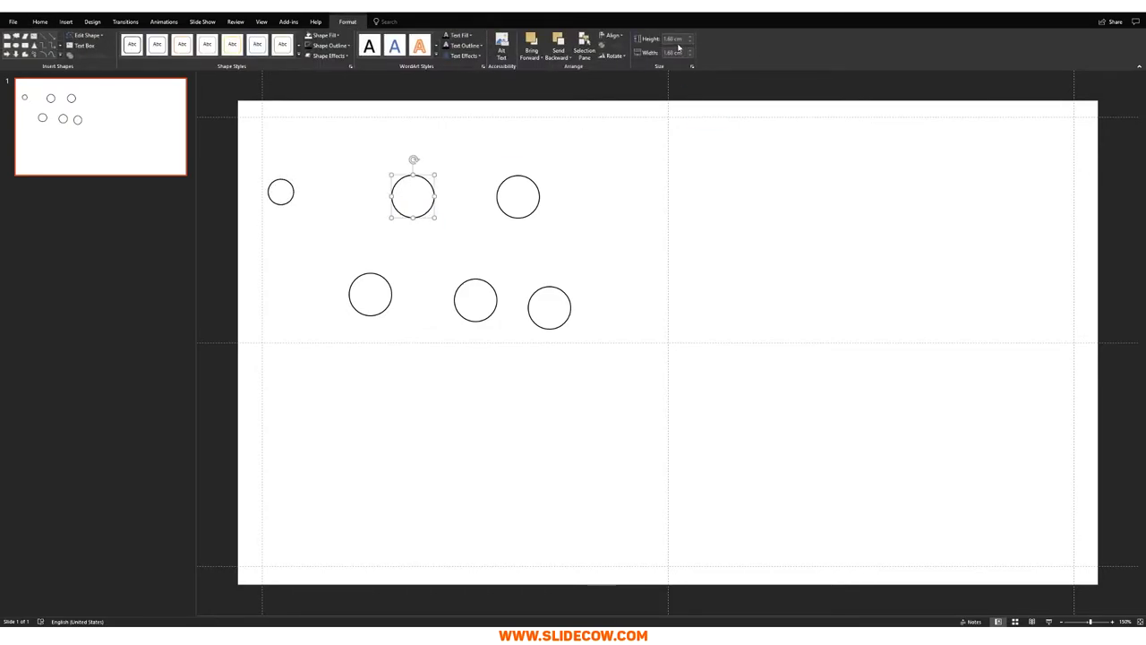
type("2")
key("Return")
type("2")
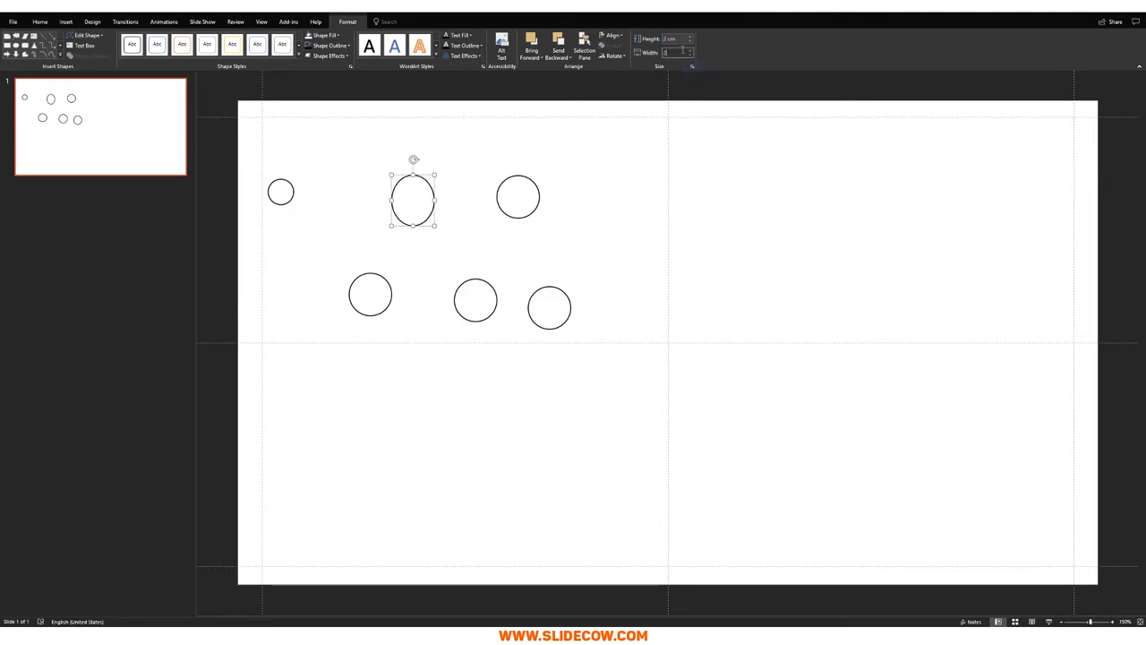
key("Return")
- Set the height and width of the rightmost circle in the upper row to 3 cm
left_click(519, 198)
type("3")
key("Return")
type("3")
key("Return")
- Set the height and width of the first circle in the lower row to 4 cm
left_click(381, 289)
left_click(675, 41)
type("4")
key("Return")
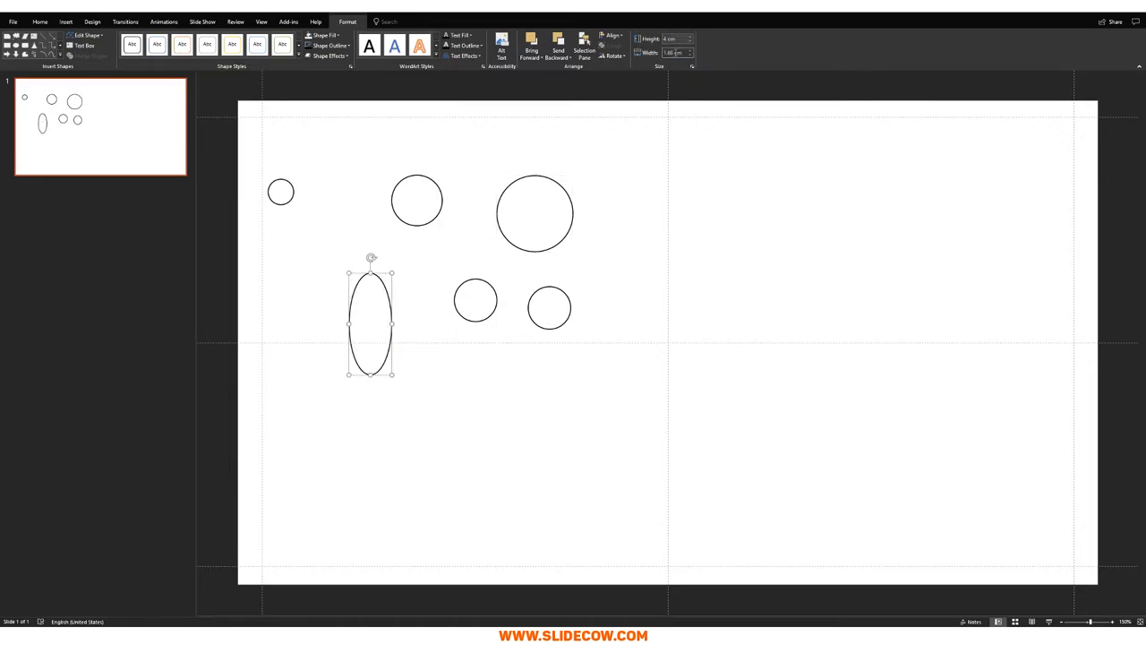
left_click(672, 51)
type("4")
key("Return")
- Set the height and width of the second circle in the lower row to 5 cm
left_click(475, 299)
left_click(674, 38)
type("5")
key("Return")
left_click(671, 52)
type("5")
key("Return")
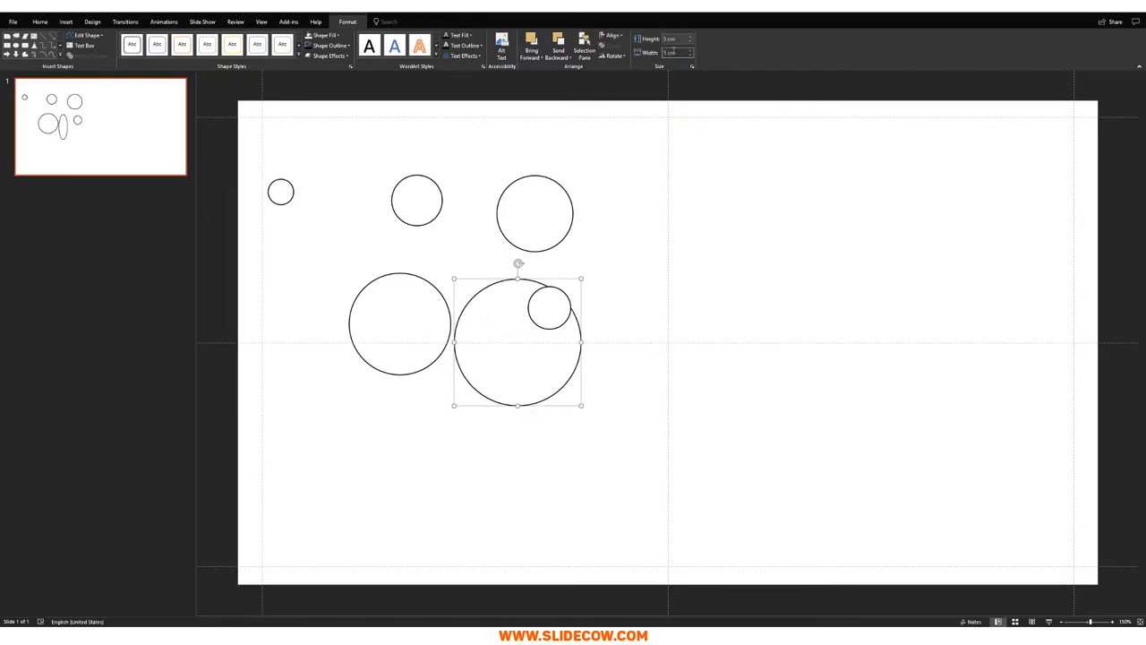
- Move the remaining circle clear of the others and set its height and width to 6 cm
left_click_drag(555, 307, 635, 270)
left_click(676, 39)
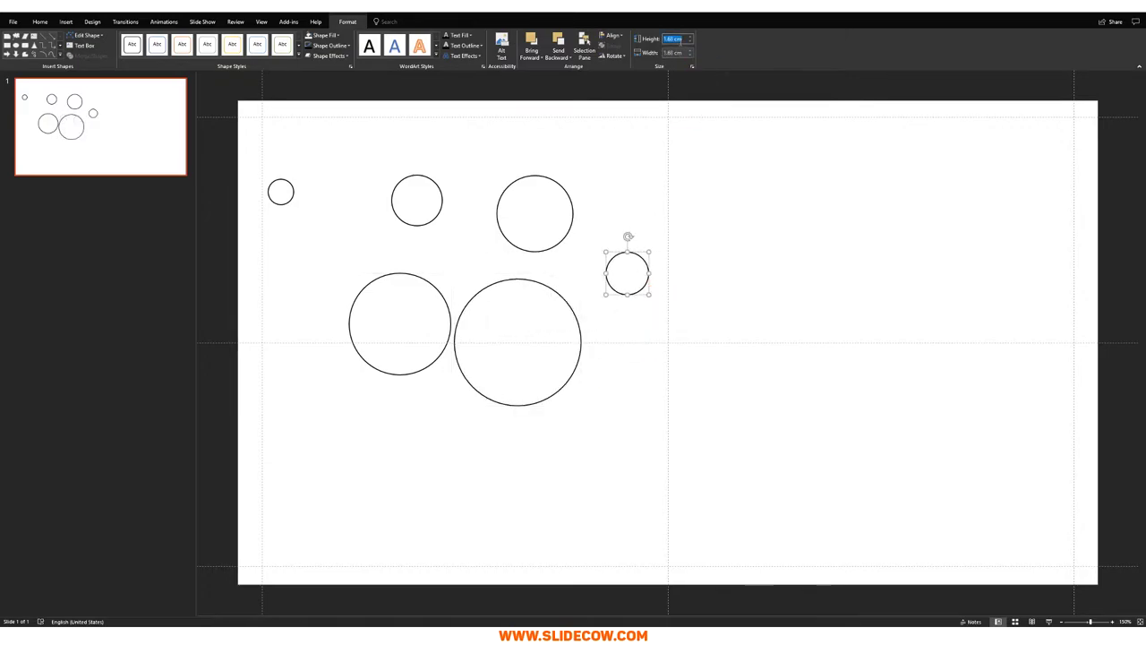
type("6")
key("Return")
left_click(676, 52)
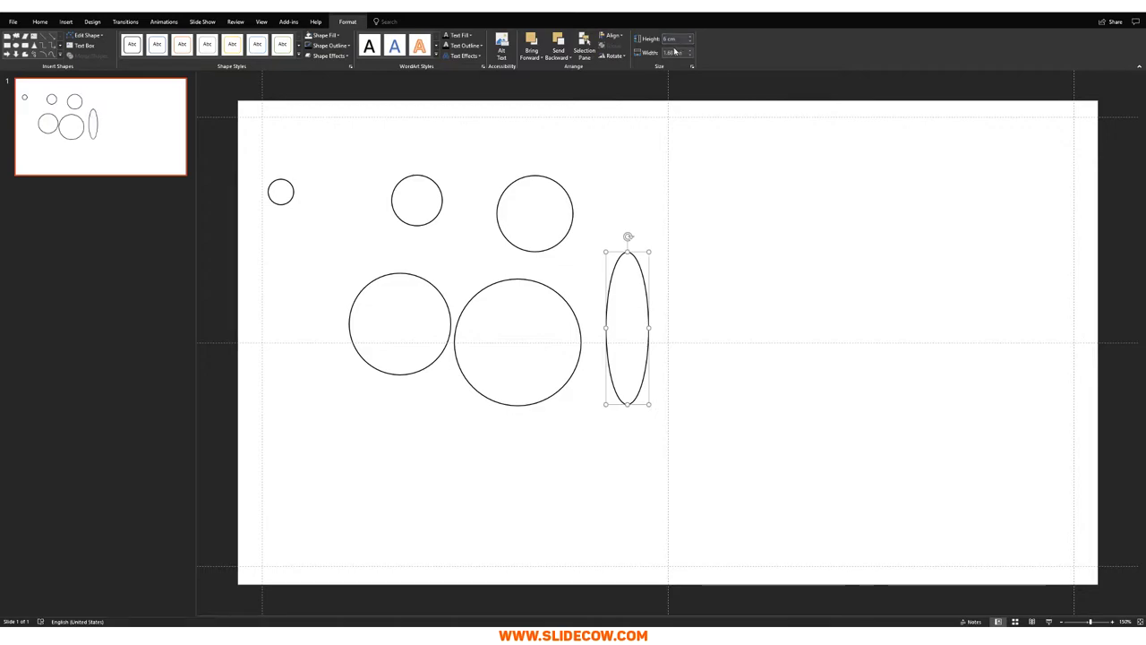
type("6")
key("Return")
left_click(678, 283)
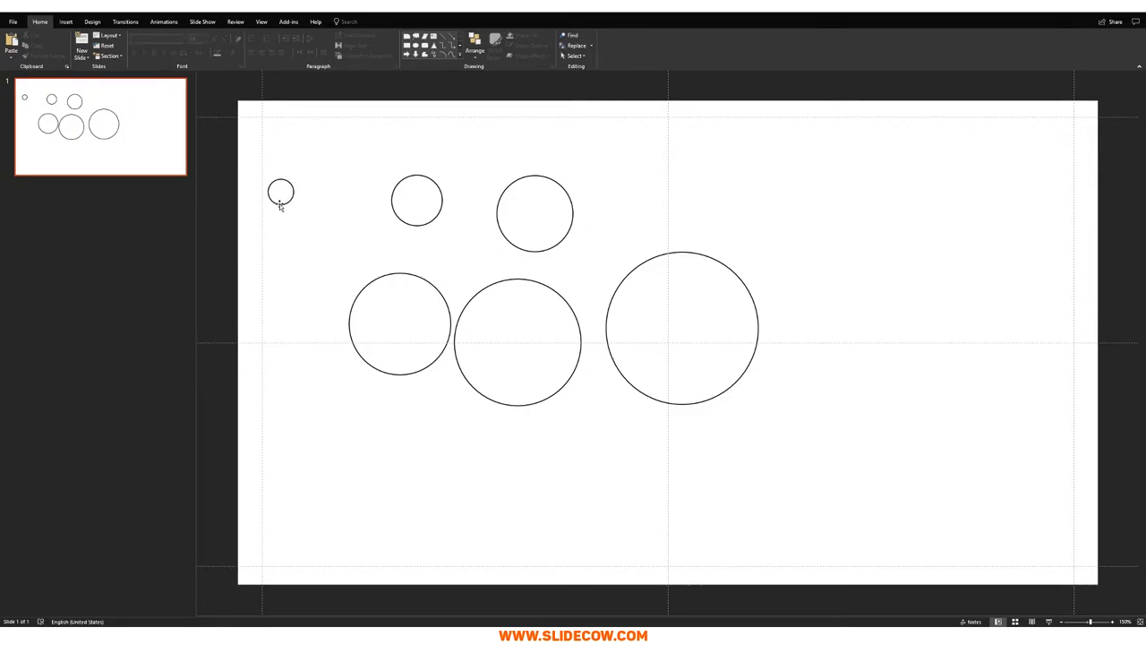
- Move the 5 cm circle inside the 6 cm circle and bring it to the front
left_click(707, 329)
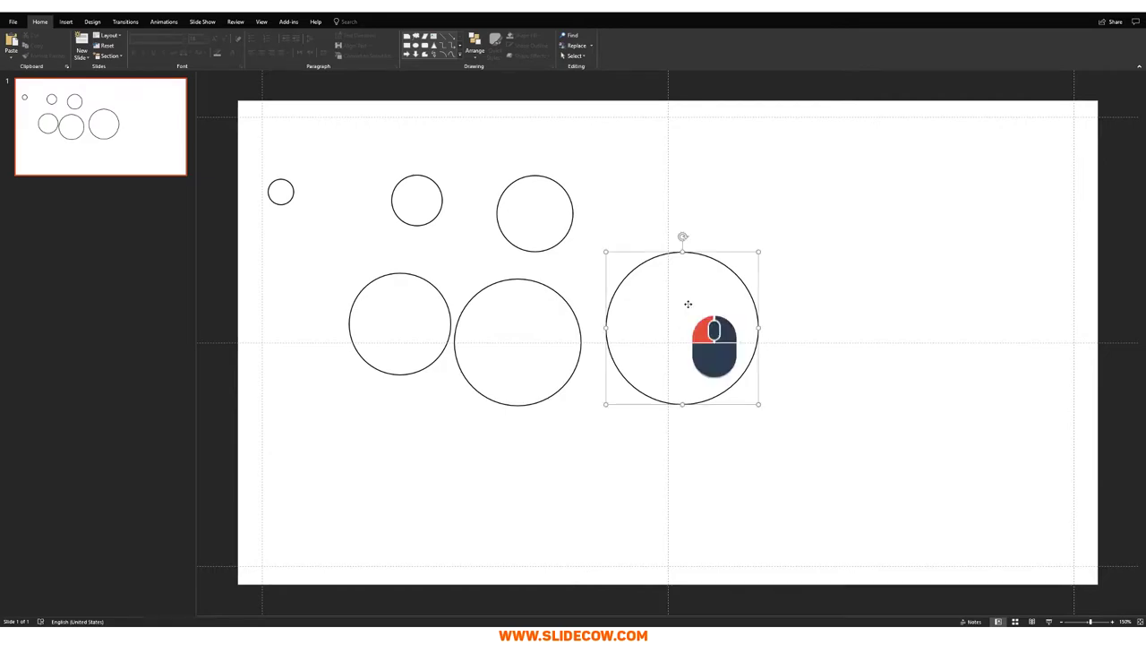
left_click(533, 349)
left_click_drag(532, 349, 675, 328)
right_click(576, 338)
left_click(624, 423)
- Bring the 4 cm circle to the front and place it inside the 5 cm circle
left_click_drag(424, 317, 433, 323)
right_click(436, 331)
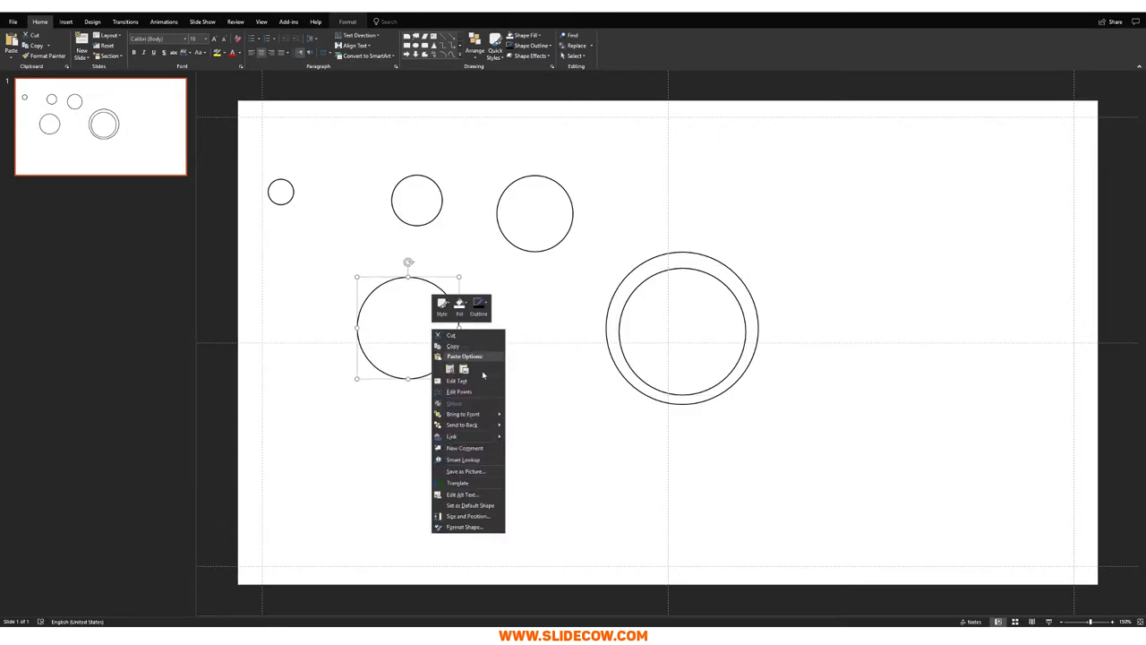
left_click(488, 415)
left_click_drag(435, 370, 708, 375)
- Bring the 3 cm circle to the front and place it inside the 4 cm circle
left_click(543, 232)
right_click(544, 232)
left_click(570, 299)
left_click_drag(542, 221, 685, 334)
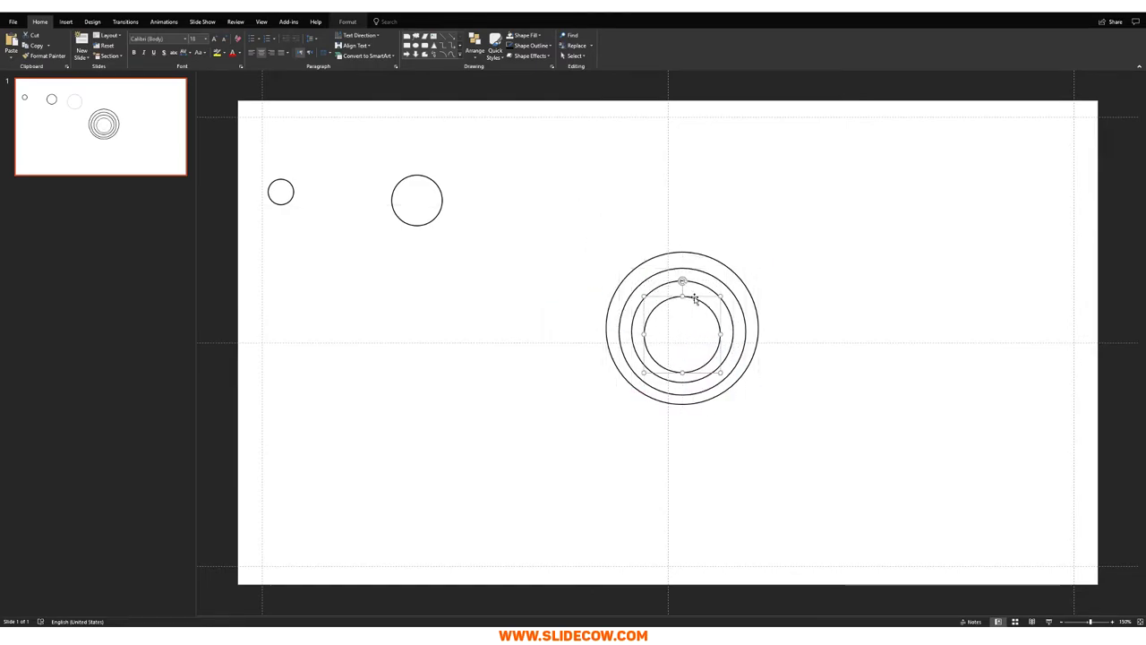
left_click(788, 246)
- Place the 2 cm circle inside the 3 cm circle and bring it to the front
left_click_drag(428, 221, 686, 343)
right_click(551, 313)
left_click(593, 399)
- Place the 1 cm circle at the middle of the nested circles and bring it to the front
left_click(338, 217)
left_click_drag(286, 197, 689, 340)
right_click(523, 288)
left_click(570, 373)
left_click(534, 243)
- Align all six circles to one another with Align Middle and Align Center
key("ctrl+a")
left_click(475, 48)
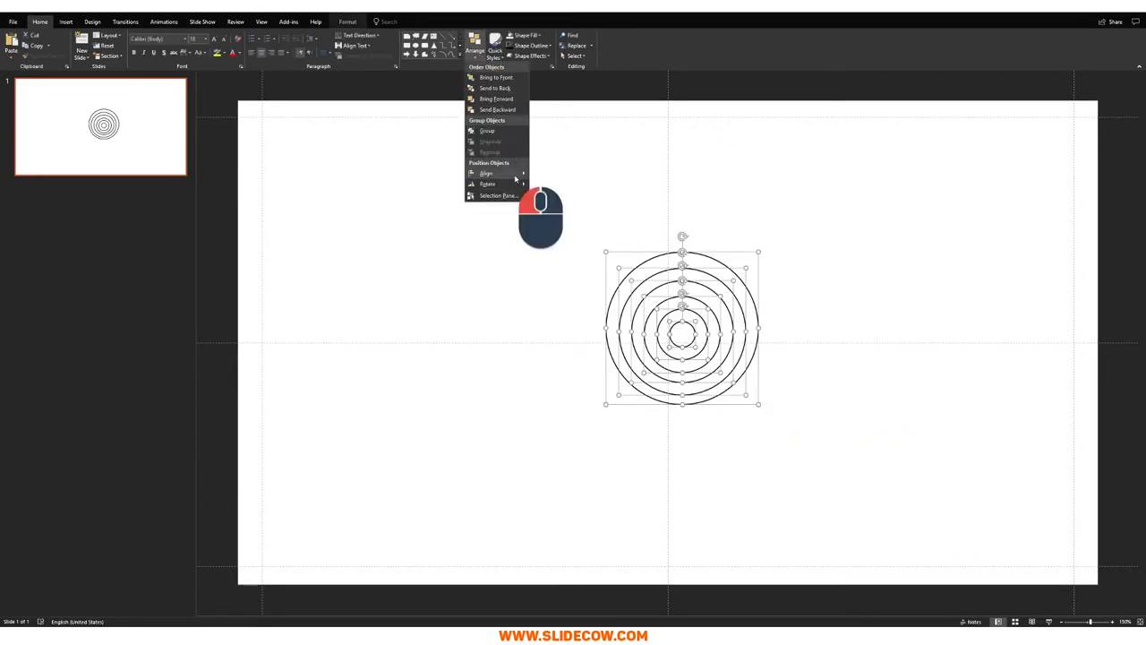
mouse_move(516, 173)
left_click(582, 220)
left_click(474, 49)
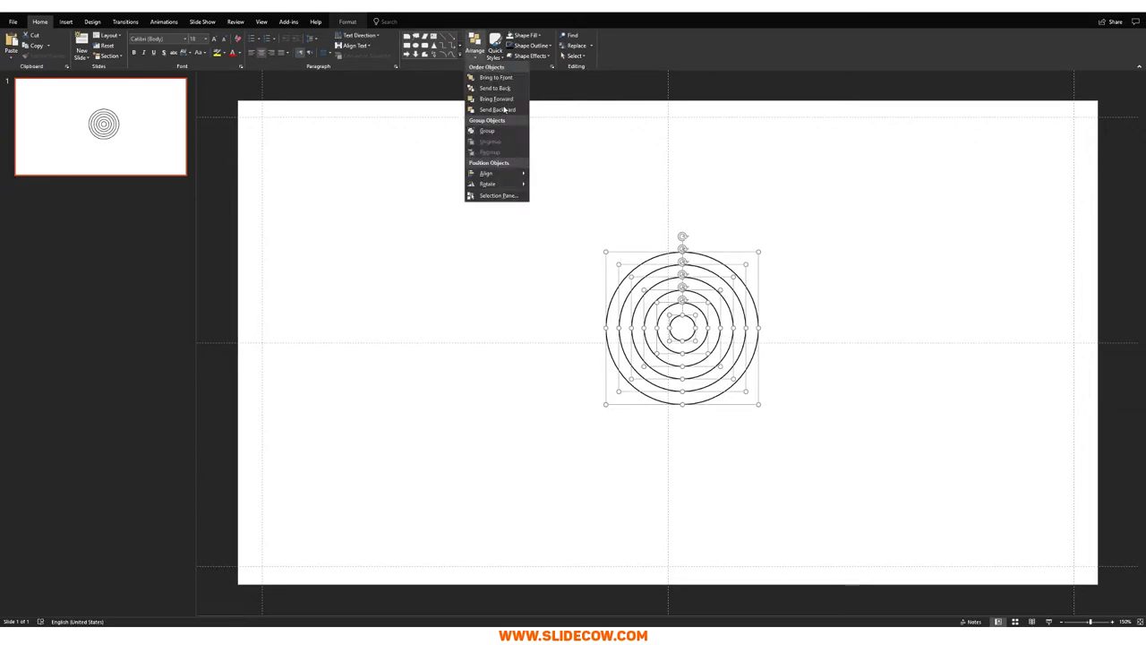
left_click(563, 186)
left_click(532, 193)
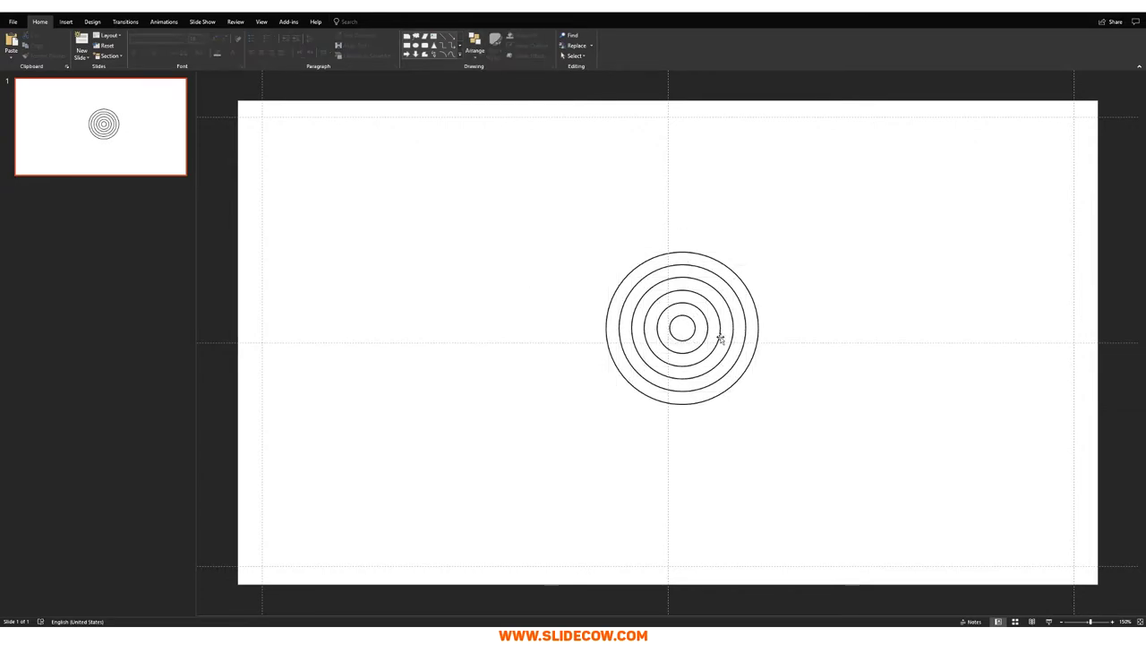
- Fill the 2 cm circle with the recently used red
scroll(733, 359, "up", 3)
scroll(732, 359, "down", 2)
scroll(732, 359, "down", 1)
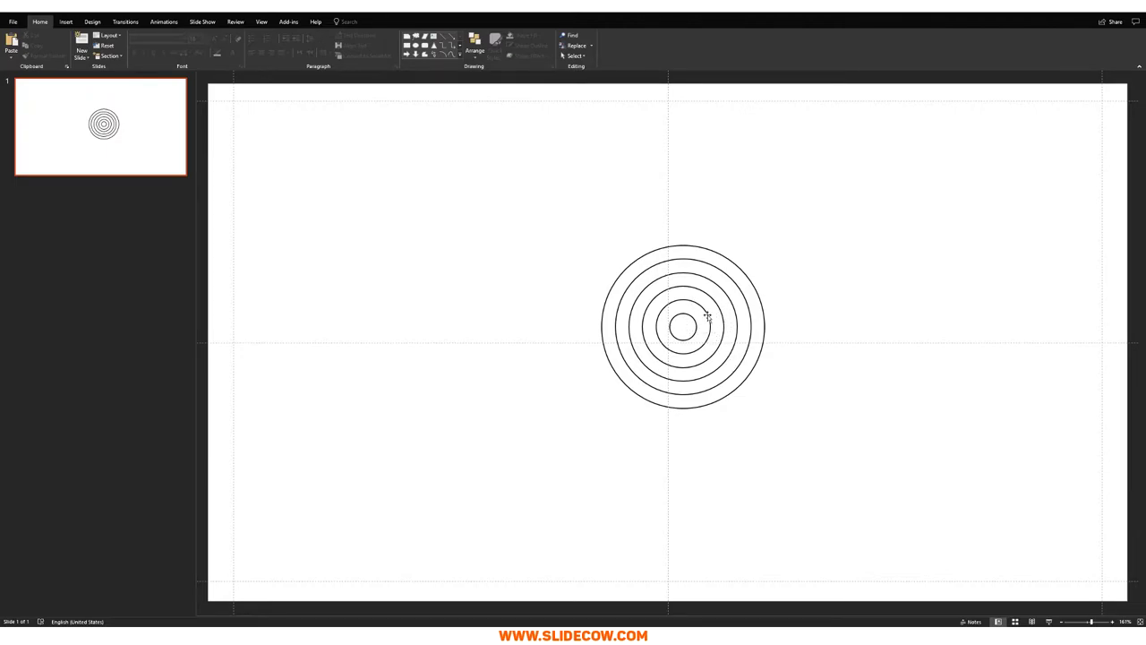
left_click(707, 317)
left_click(348, 21)
left_click(324, 35)
left_click(310, 126)
- Fill the 4 cm and 6 cm circles with the same red
left_click(705, 288)
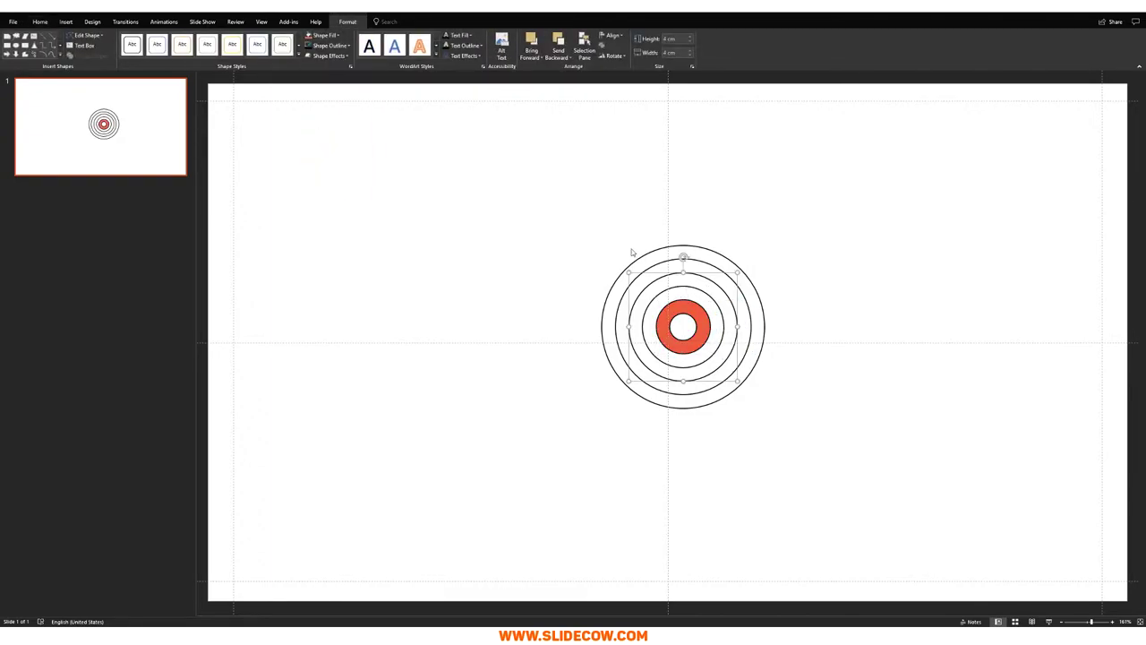
left_click(309, 35)
left_click(721, 270)
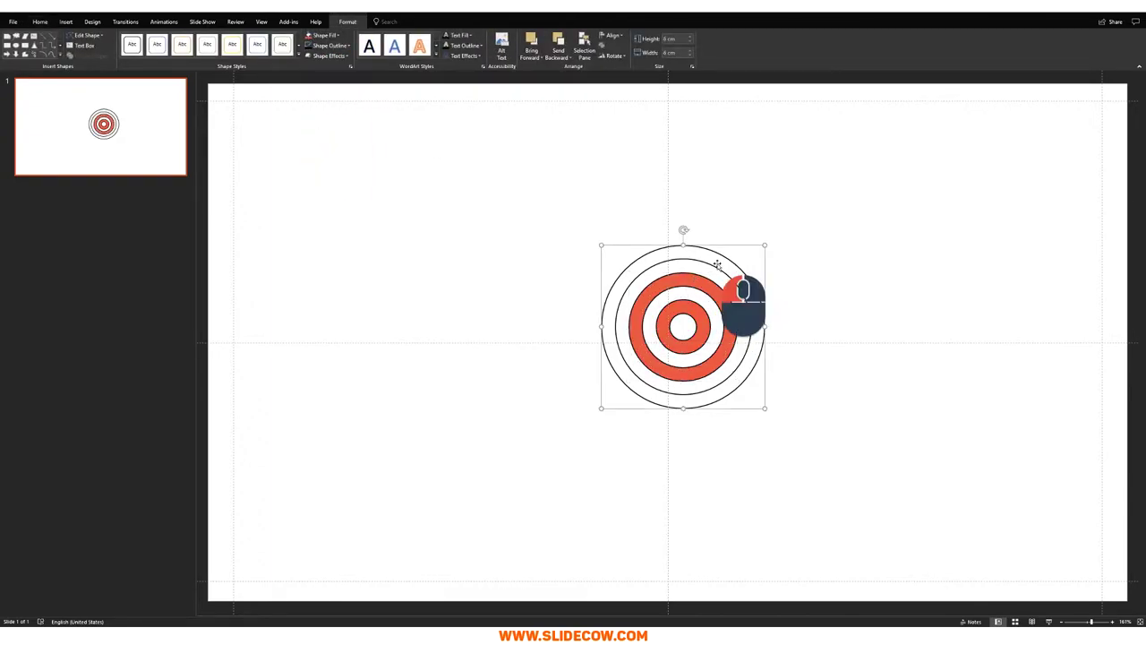
left_click(316, 34)
left_click(549, 197)
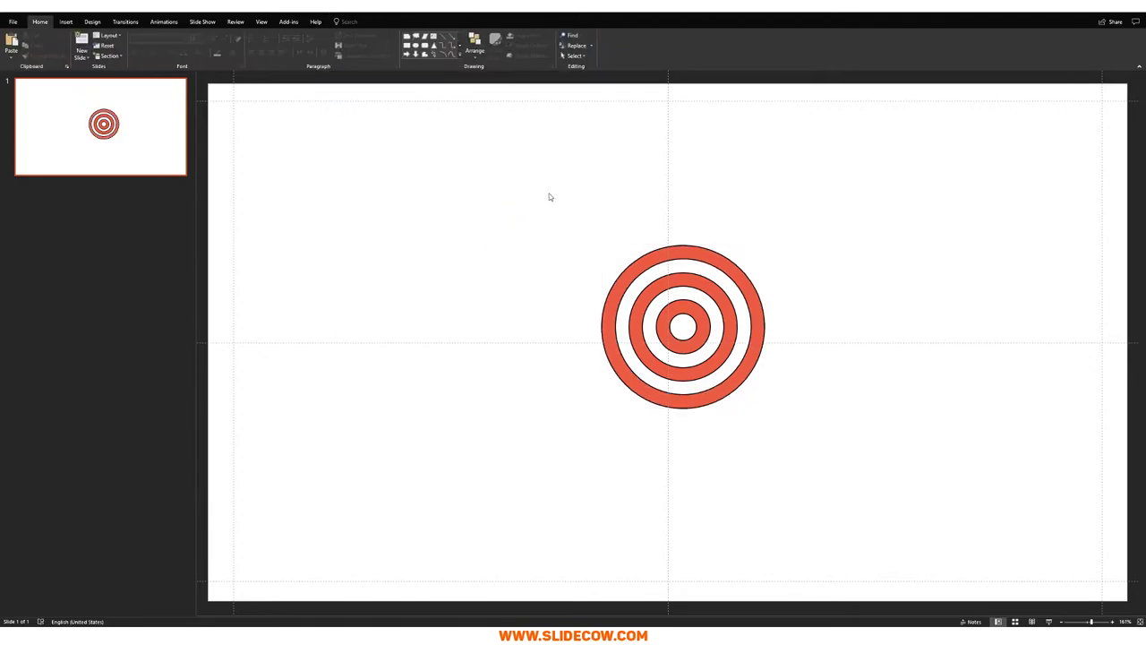
- Remove the outline from all six circles of the target
left_click_drag(474, 194, 845, 428)
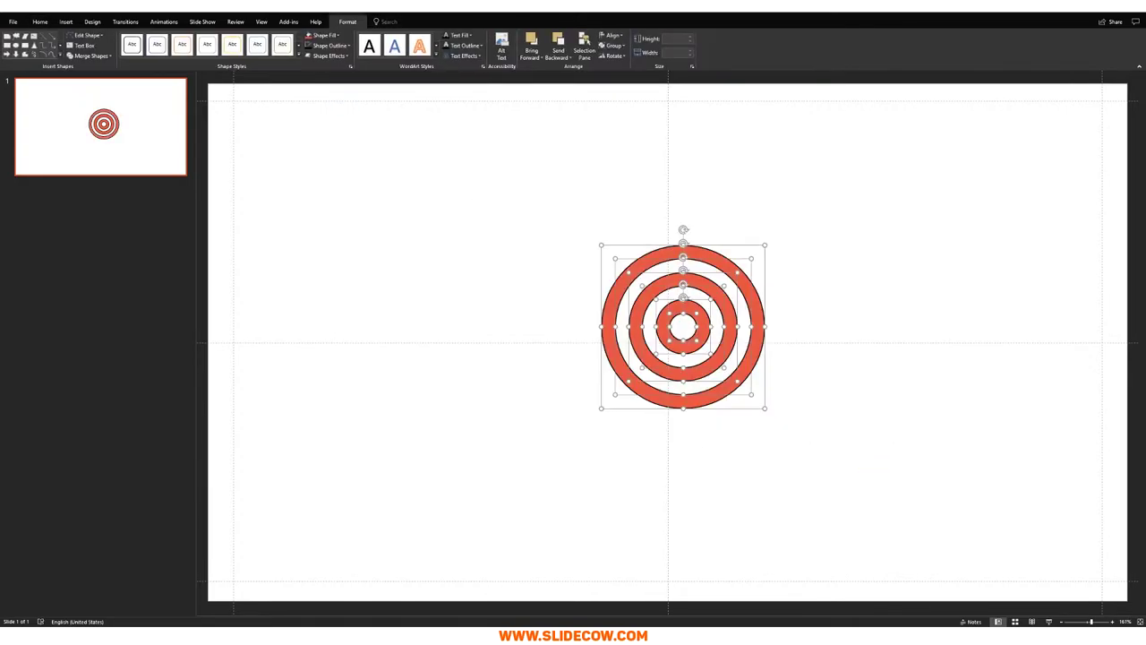
left_click(347, 38)
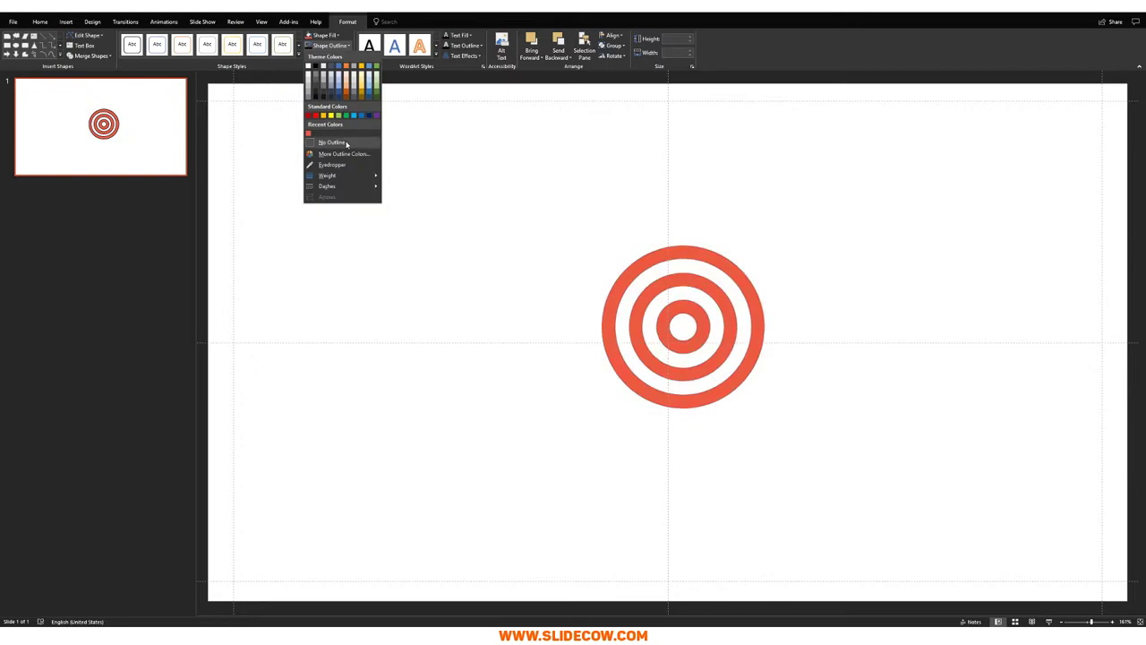
left_click(345, 141)
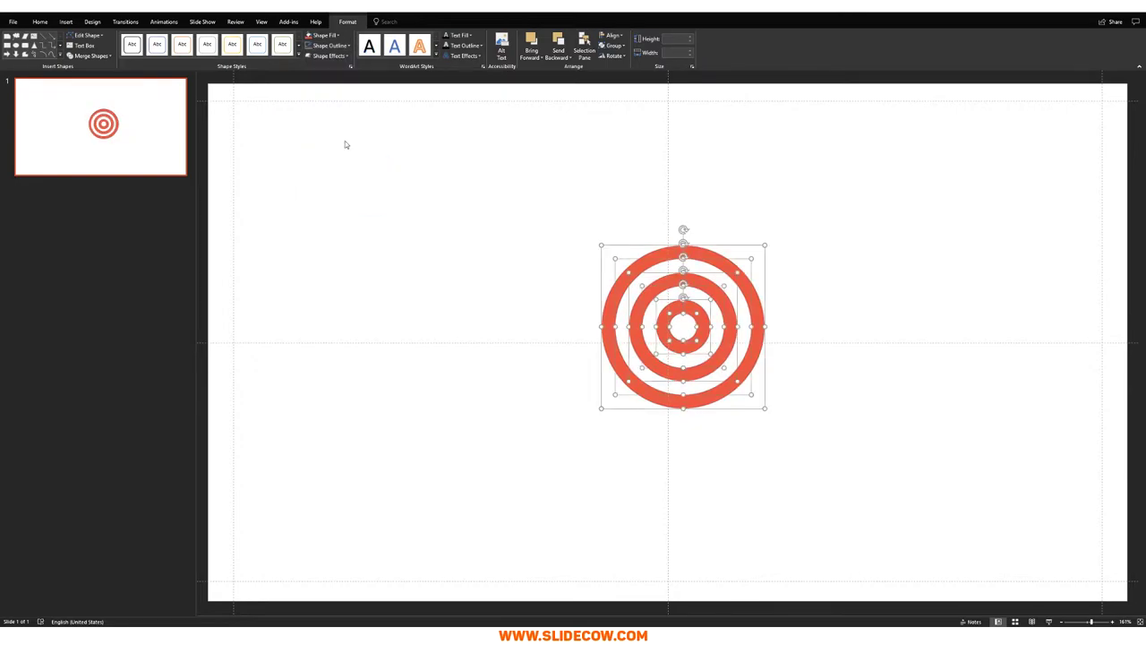
- Group the six circles into a single target object
left_click(484, 202)
left_click_drag(483, 202, 823, 412)
left_click_drag(505, 217, 877, 471)
key("ctrl+g")
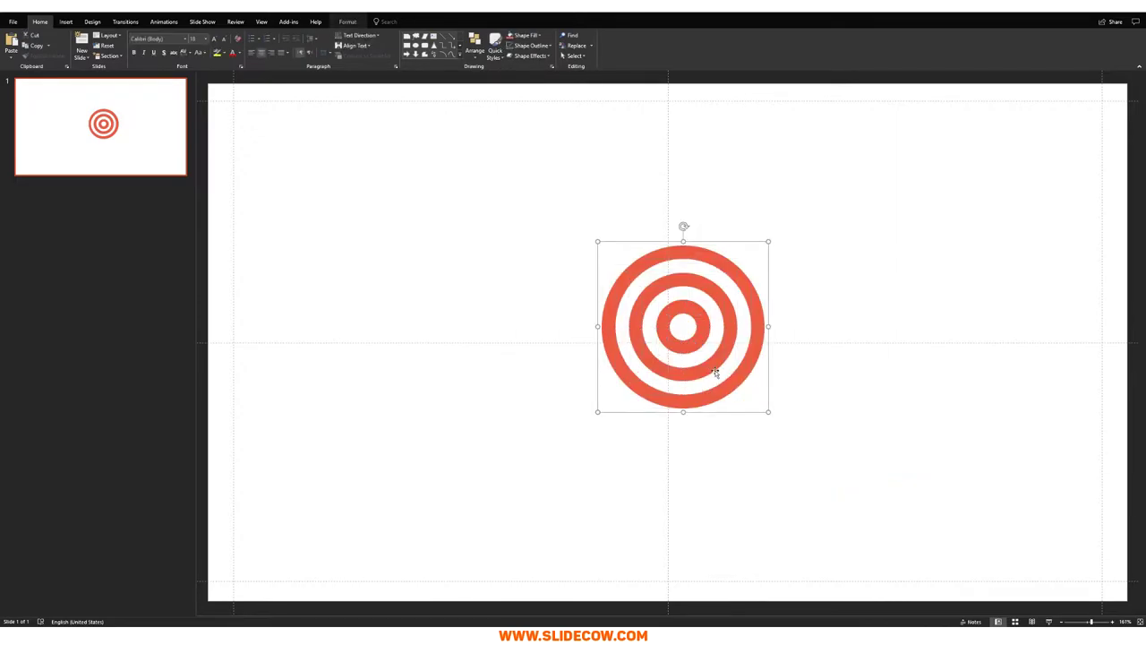
- Try enlarging the grouped target proportionally in small increments
key("shift+Up")
key("shift+Right")
key("shift+Up")
key("shift+Right")
key("ctrl+z")
key("ctrl+z")
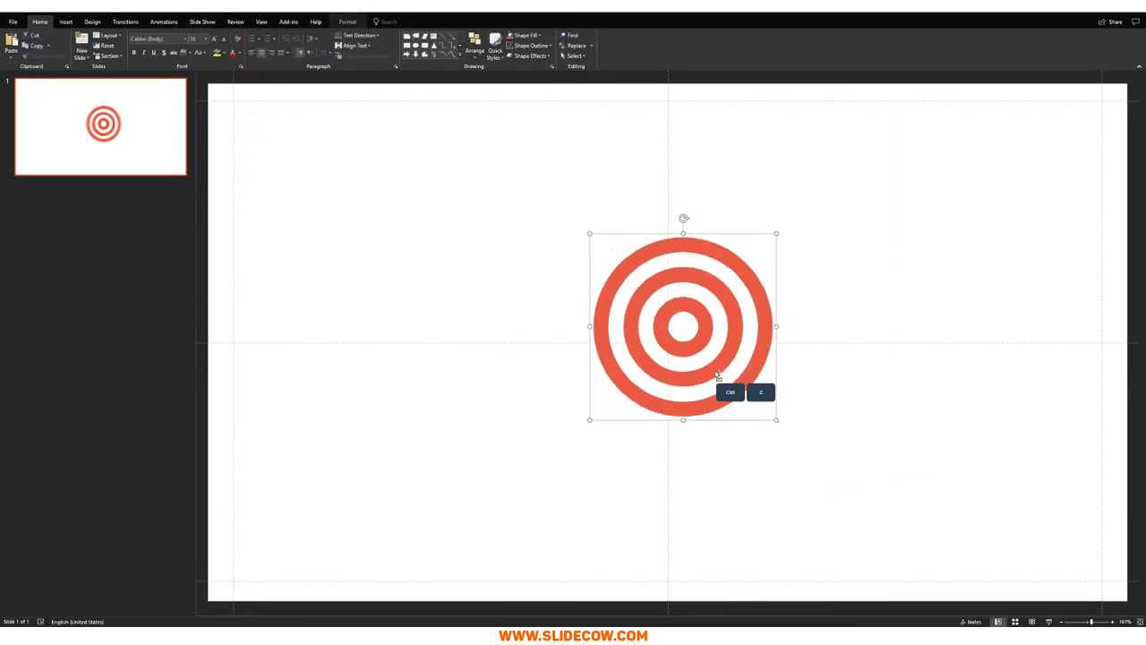
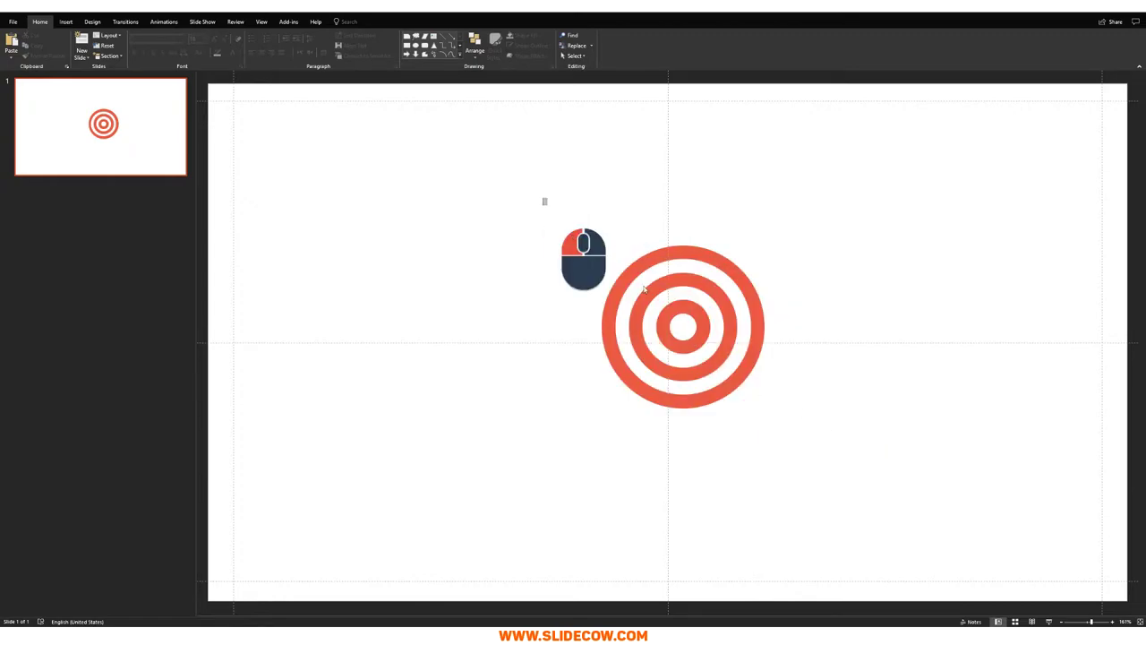
- Move the grouped target to the left part of the slide, vertically centred on the horizontal guide
left_click(686, 319)
left_click_drag(687, 318, 382, 334)
left_click(622, 385)
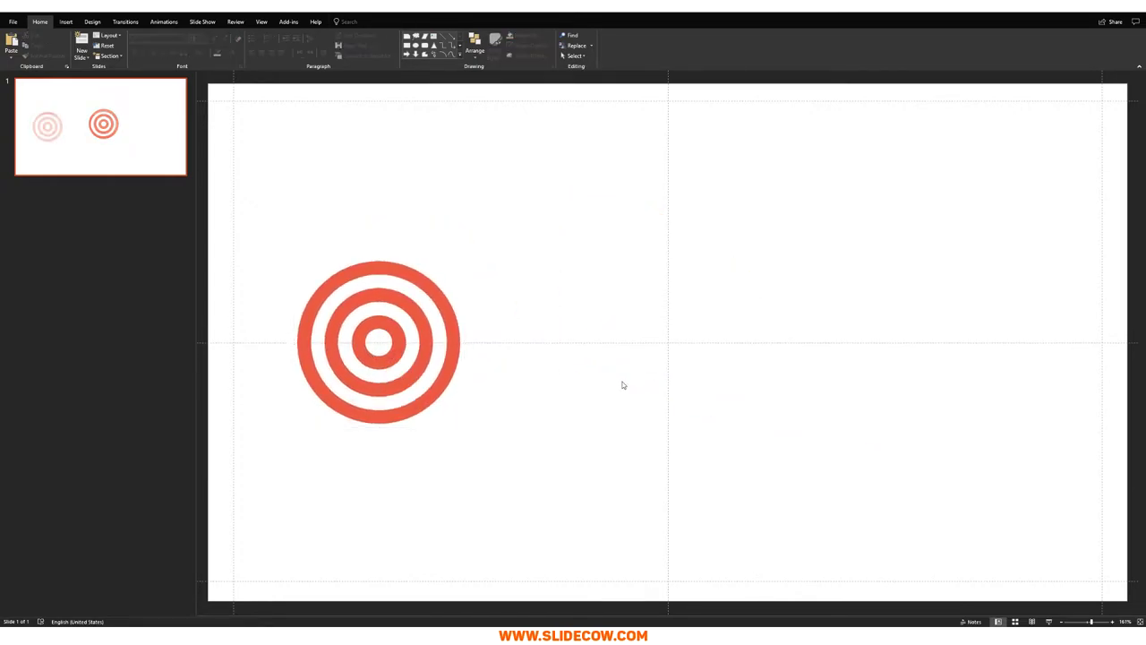
scroll(704, 364, "down", 1)
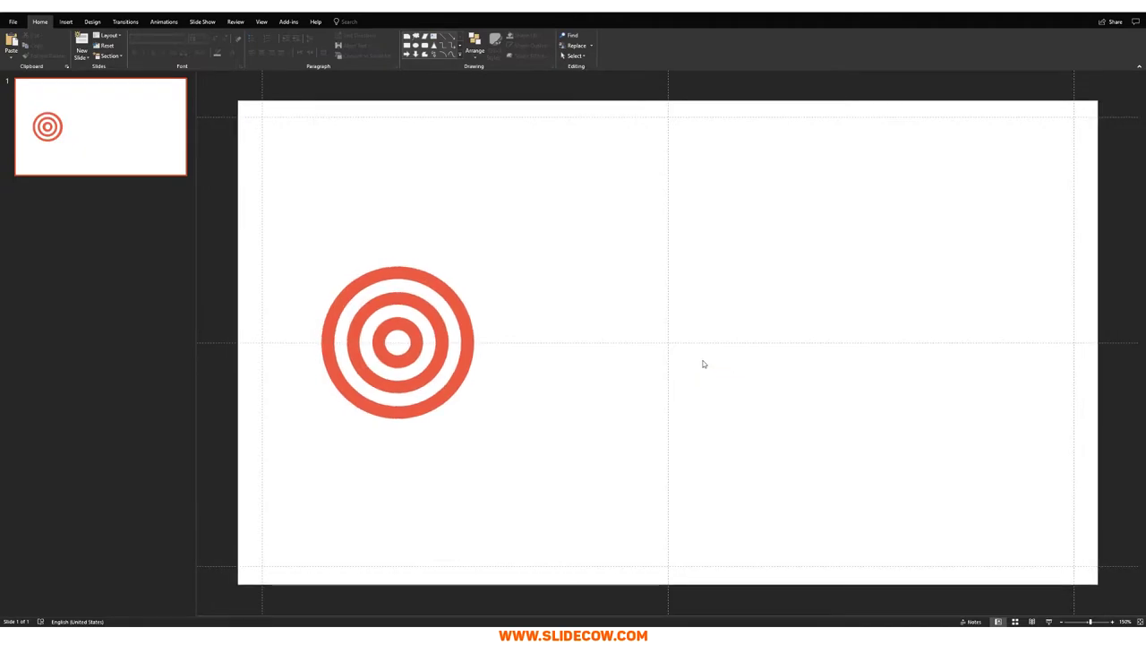
left_click(654, 390)
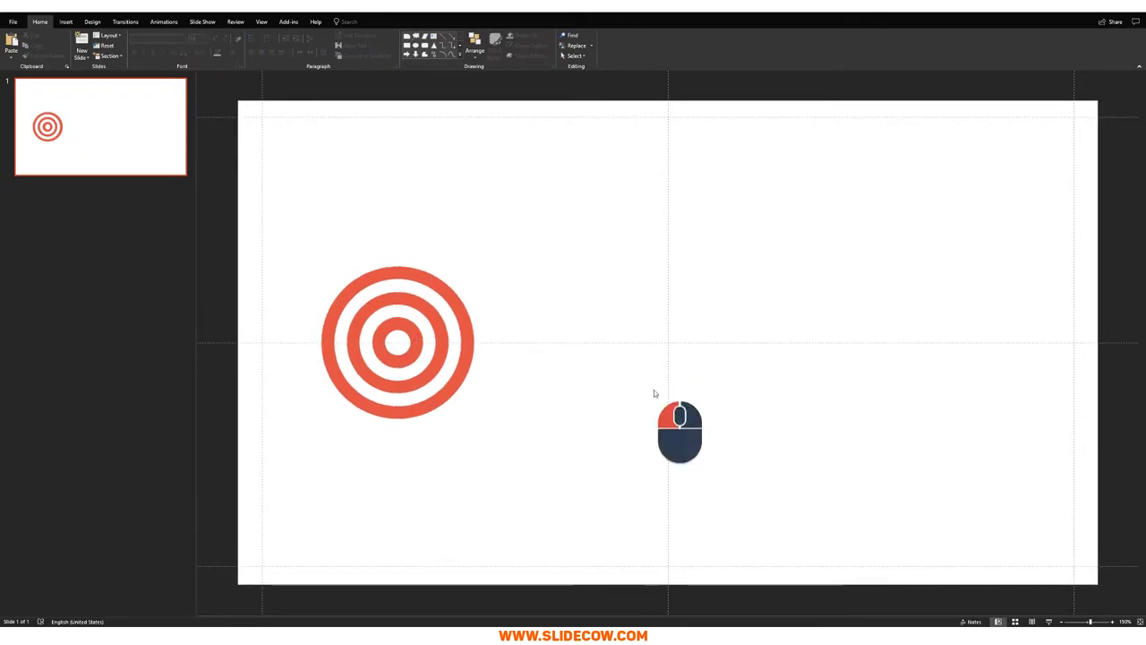
scroll(655, 393, "up", 1)
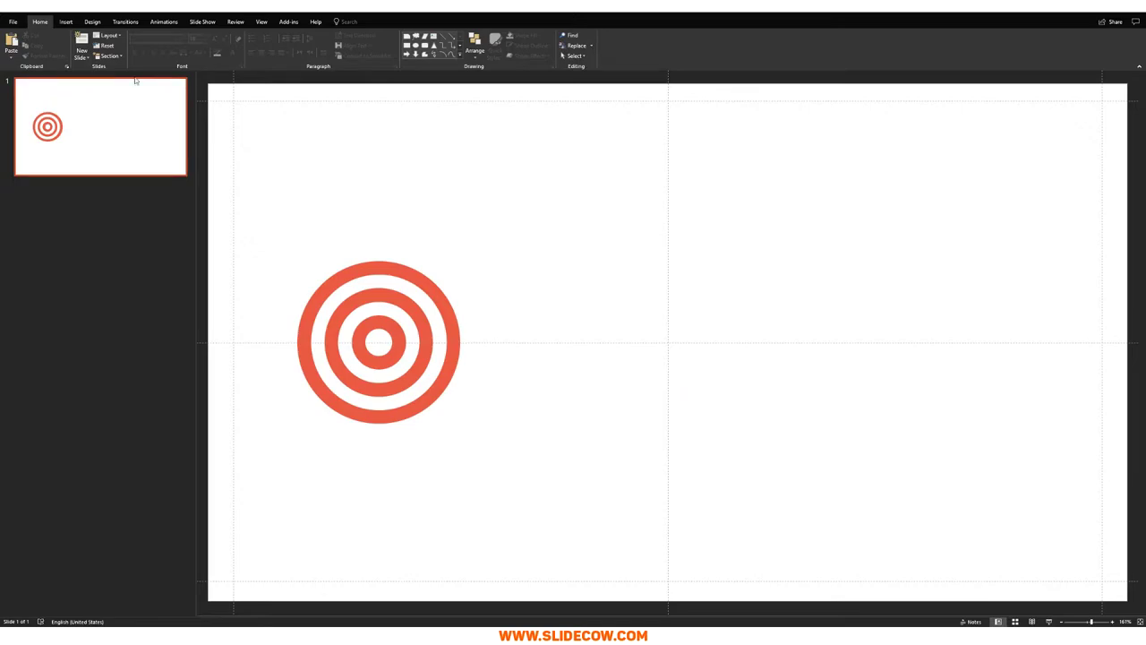
- Insert a long thin rounded rectangle about 3.4 cm wide beside the target as the arrow's shaft
left_click(65, 21)
left_click(153, 50)
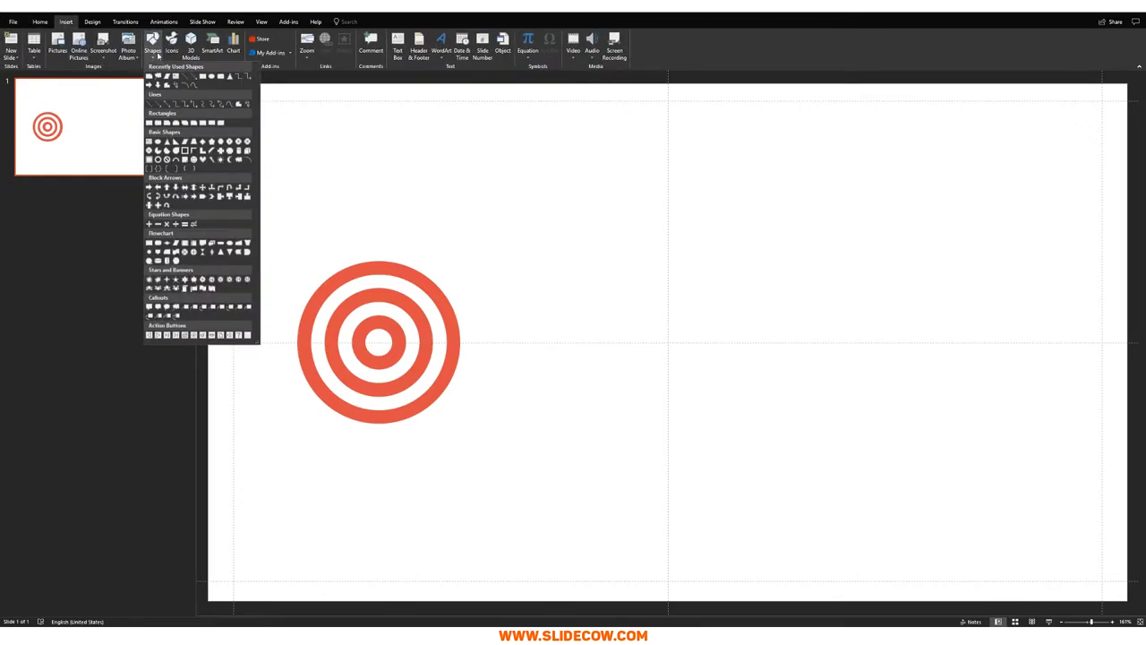
left_click(158, 123)
left_click_drag(562, 275, 656, 286)
scroll(656, 286, "up", 5)
left_click_drag(662, 356, 673, 341)
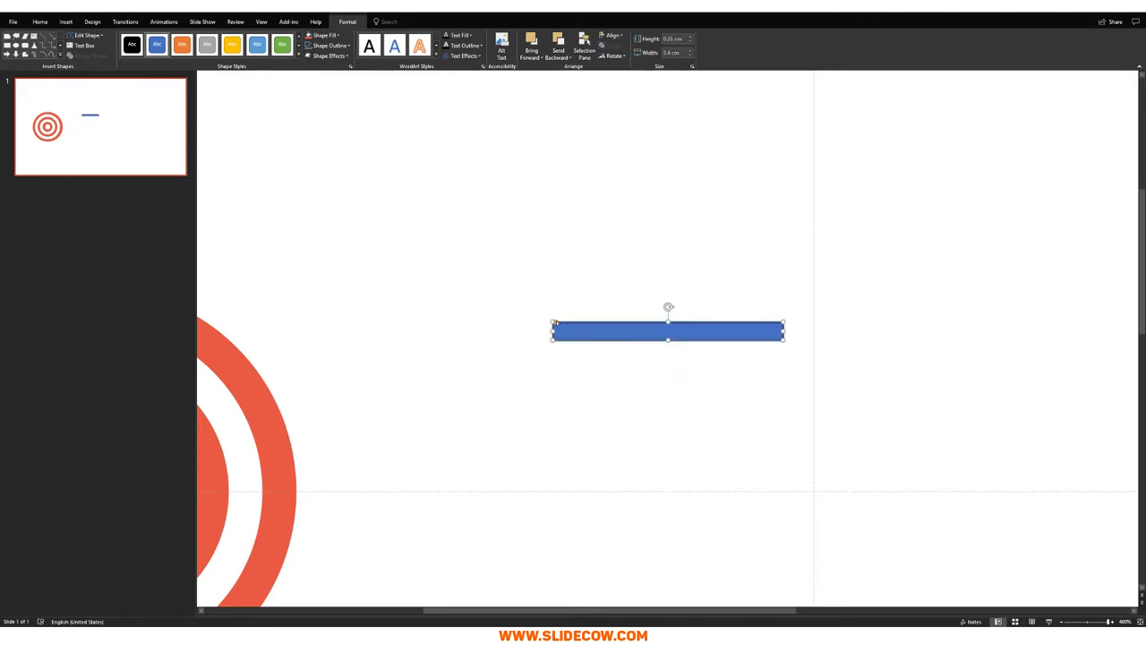
- Fully round the ends of the shaft rectangle and make it slightly thinner
left_click_drag(554, 323, 578, 327)
left_click(591, 368)
left_click(687, 329)
left_click(667, 318)
left_click_drag(668, 317, 668, 327)
left_click(758, 383)
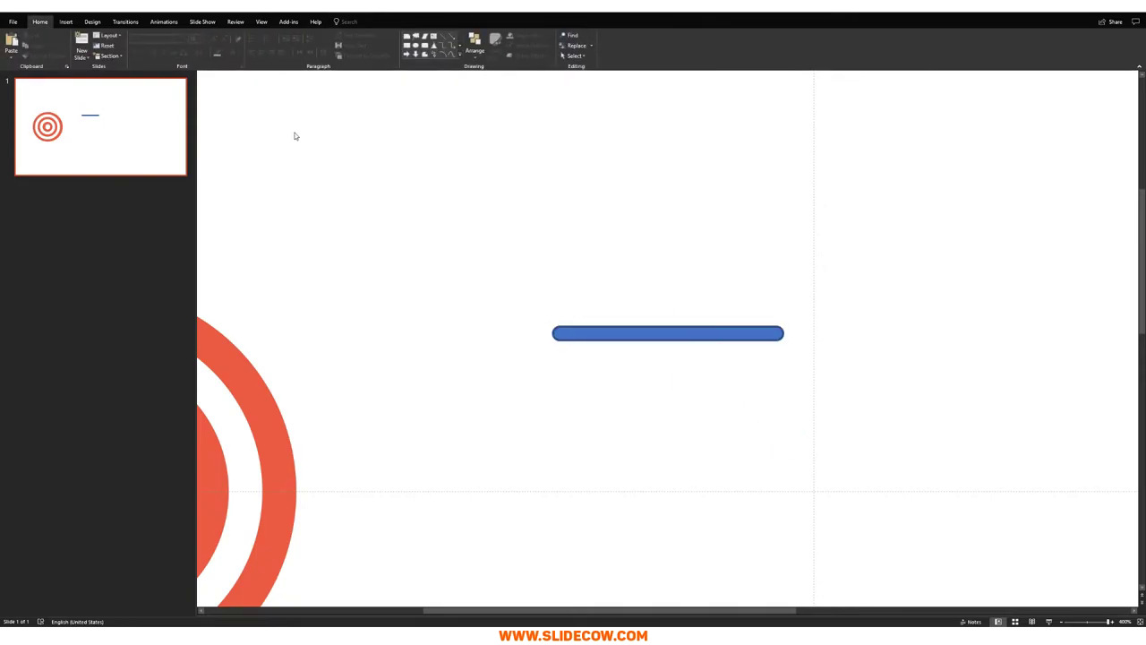
- Add a strongly slanted parallelogram about 1 cm by 0.27 cm near the shaft's right end and place a duplicate below the shaft
left_click(65, 21)
left_click(152, 43)
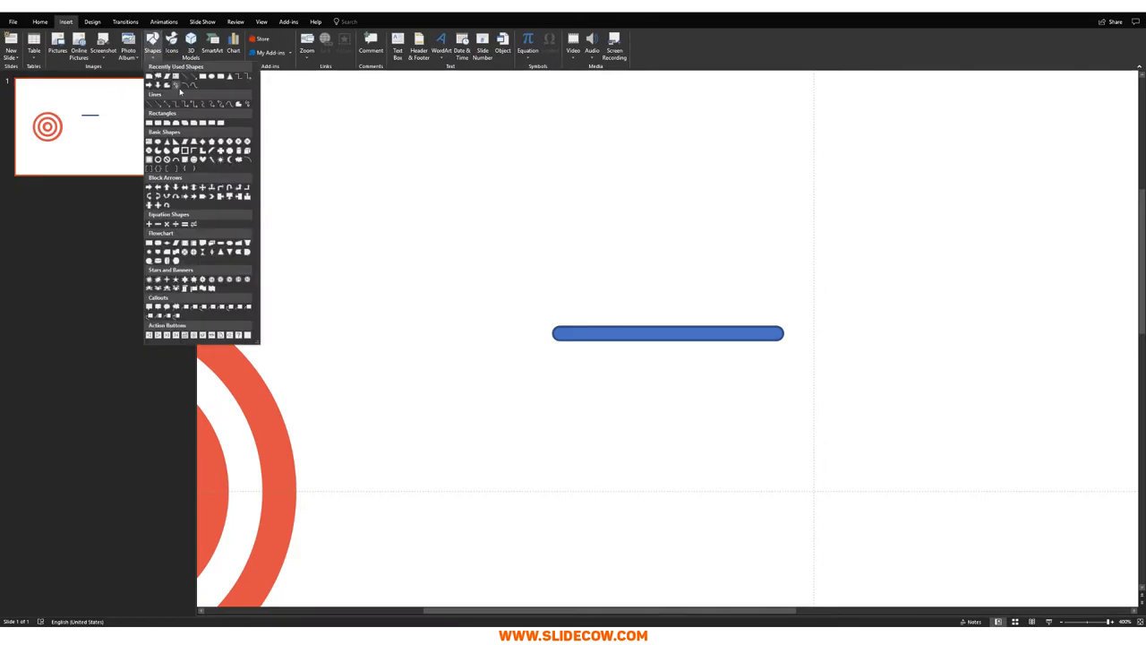
left_click(184, 142)
left_click_drag(690, 292, 759, 311)
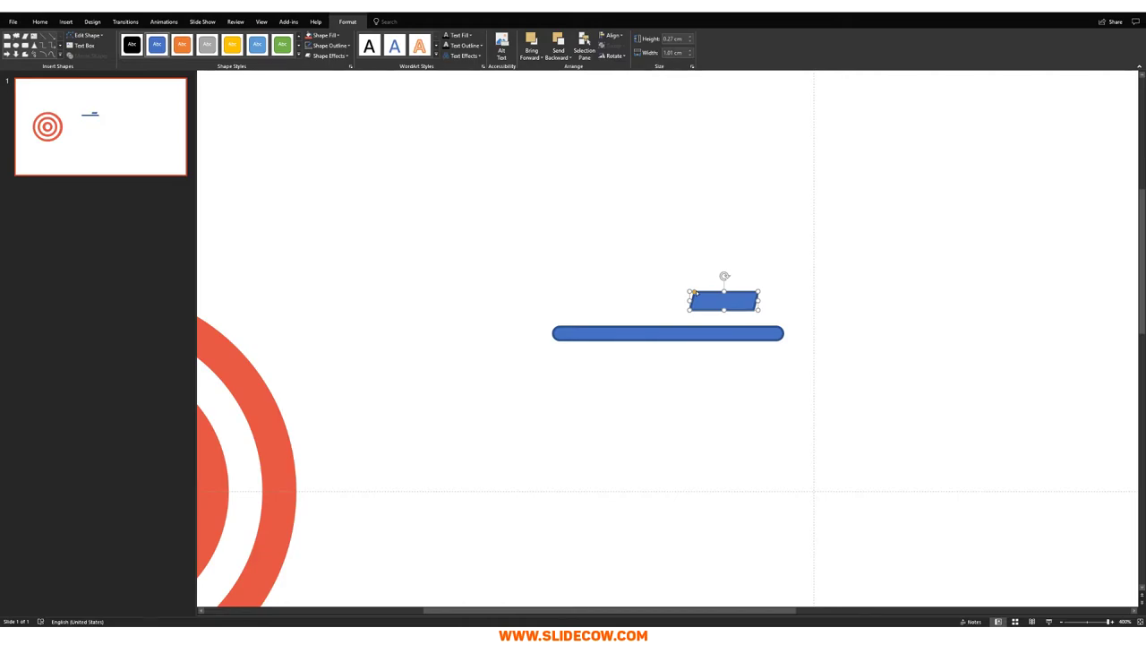
left_click_drag(694, 293, 748, 363)
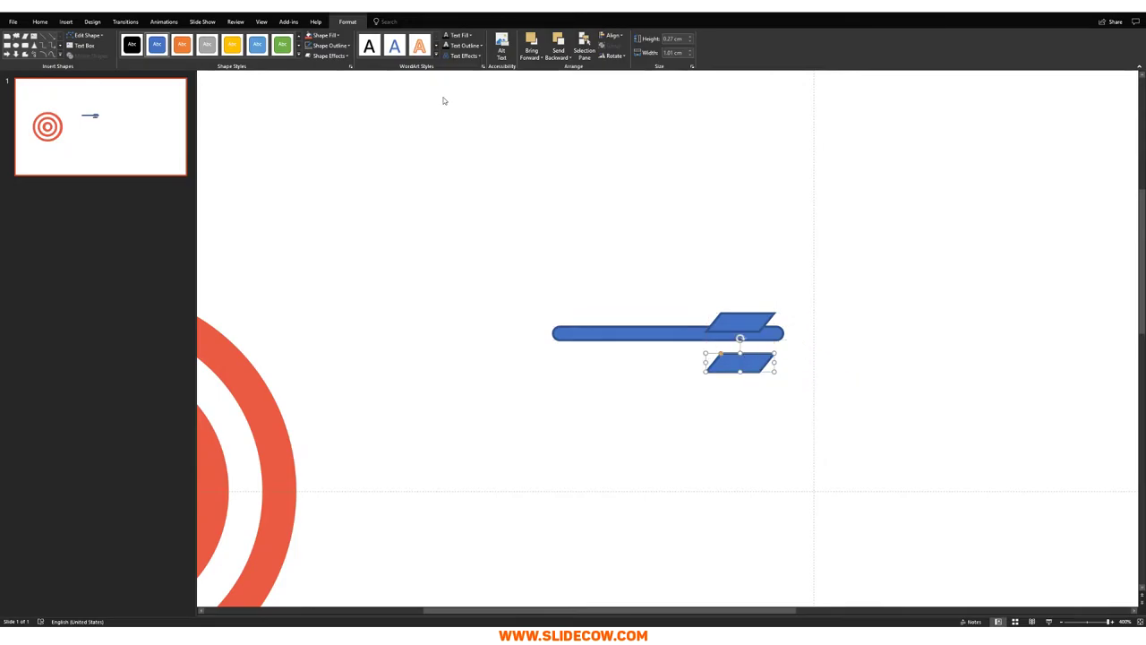
- Flip the lower parallelogram vertically and place both parallelograms against the shaft's right end as mirrored fletchings
left_click(40, 22)
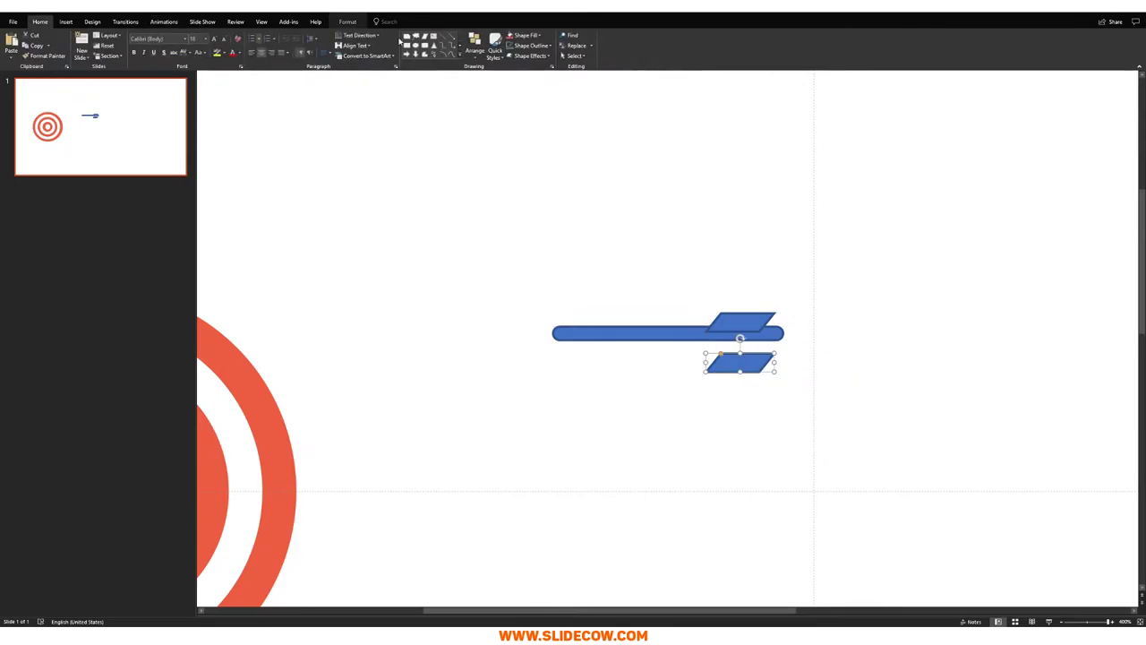
left_click(474, 45)
mouse_move(511, 178)
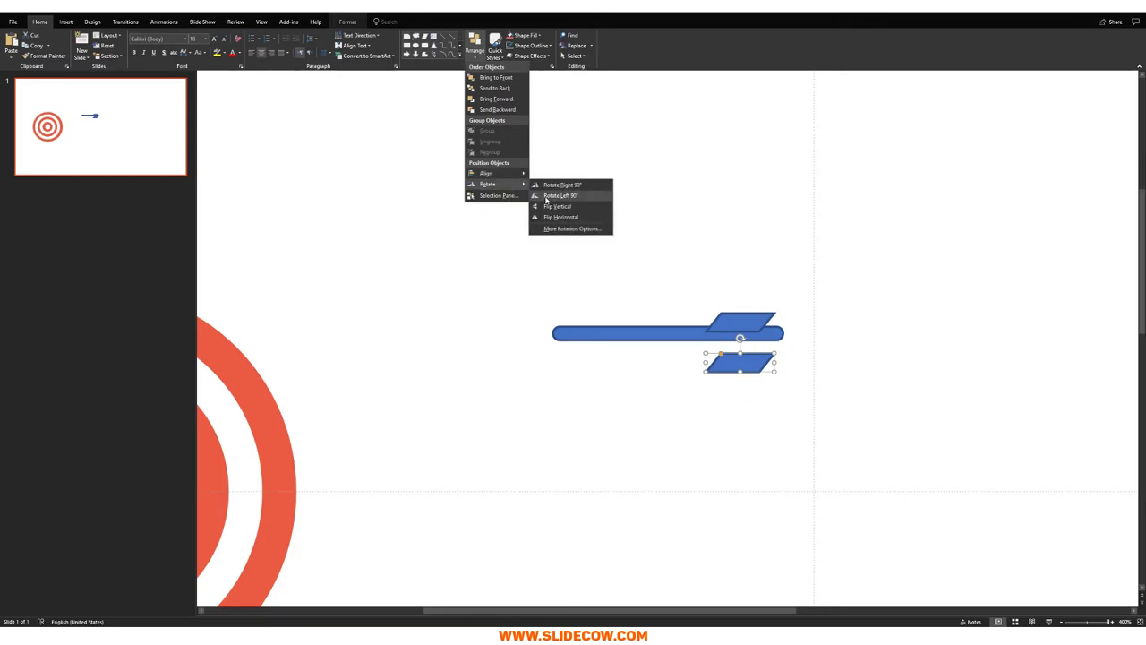
left_click(559, 207)
mouse_move(734, 360)
left_mouse_down()
mouse_move(734, 345)
mouse_move(747, 348)
left_mouse_up()
left_click(740, 324, "shift")
left_click(701, 389)
- Fill the shaft and both fletchings with black and remove their outlines
left_click_drag(501, 264, 836, 424)
left_click(348, 21)
left_click(324, 35)
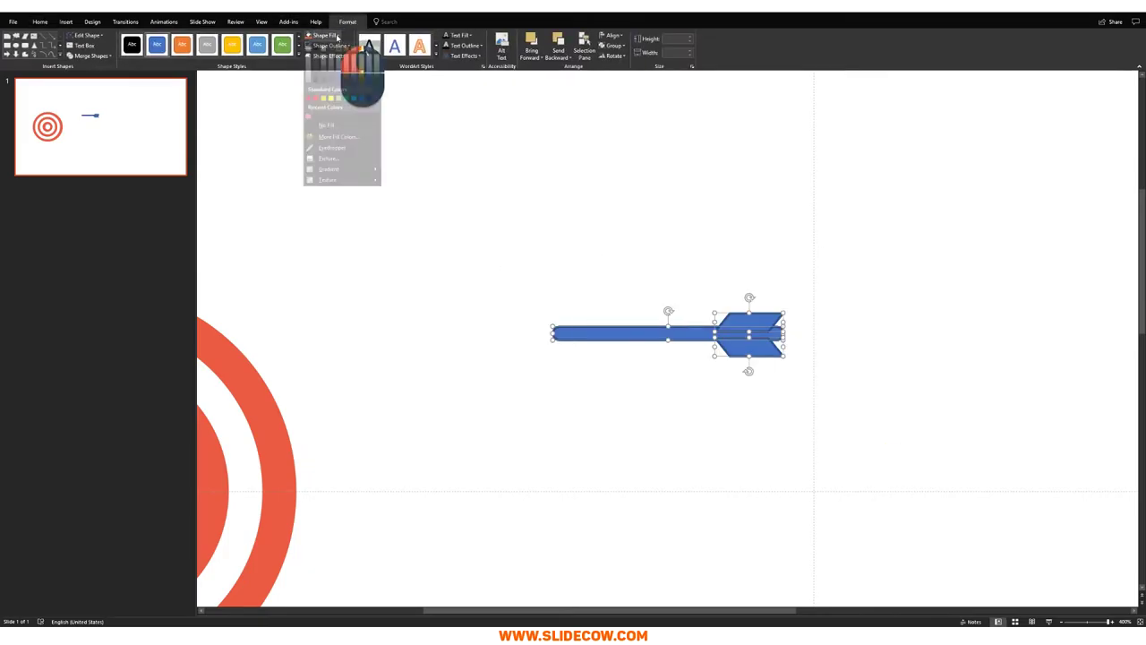
left_click(315, 56)
left_click(329, 46)
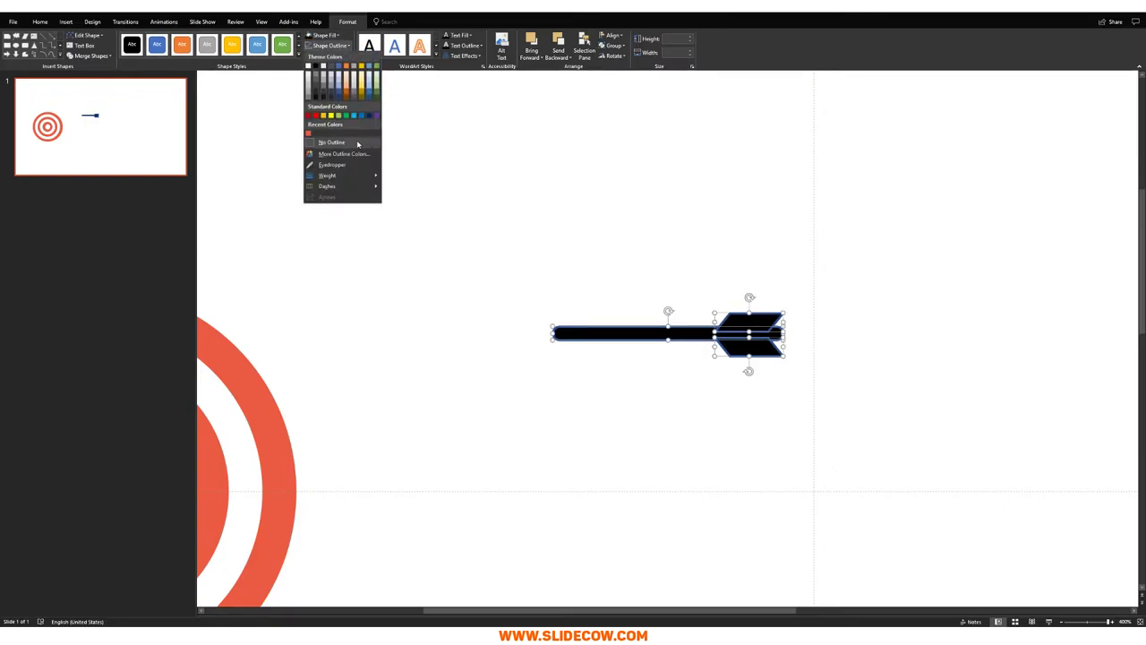
left_click(357, 143)
left_click(481, 203)
scroll(644, 261, "down", 5)
scroll(621, 290, "up", 4)
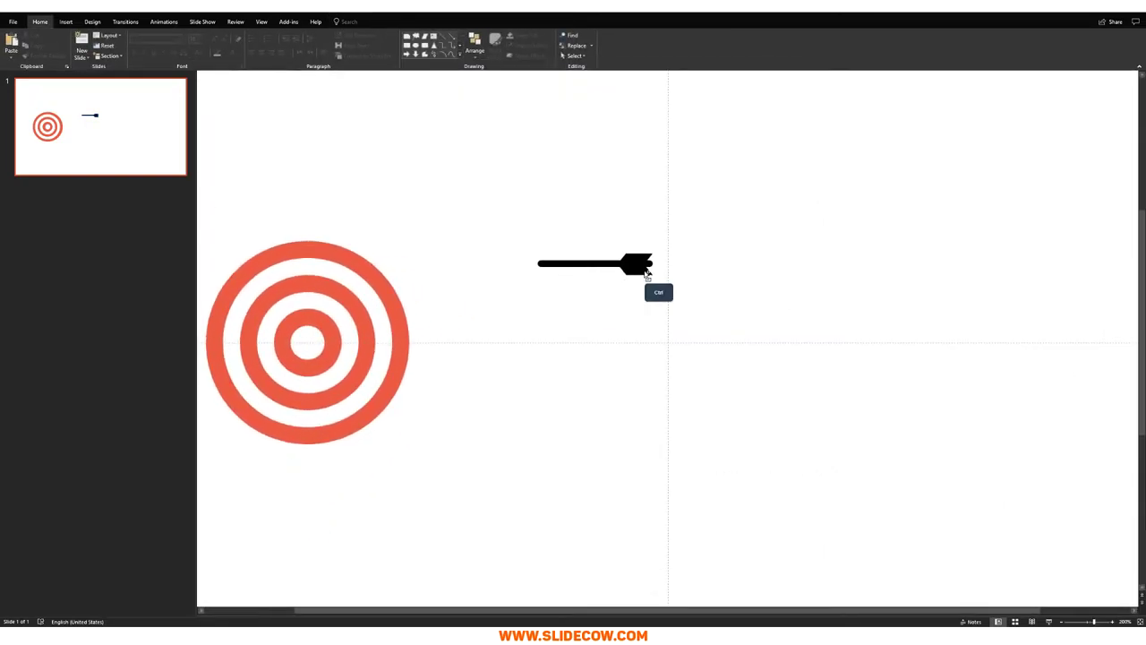
- Try to adjust the size of the two fletchings
left_click(624, 237)
scroll(624, 240, "up", 3)
left_click(667, 310, "shift")
left_click_drag(671, 310, 670, 310)
left_click(755, 361)
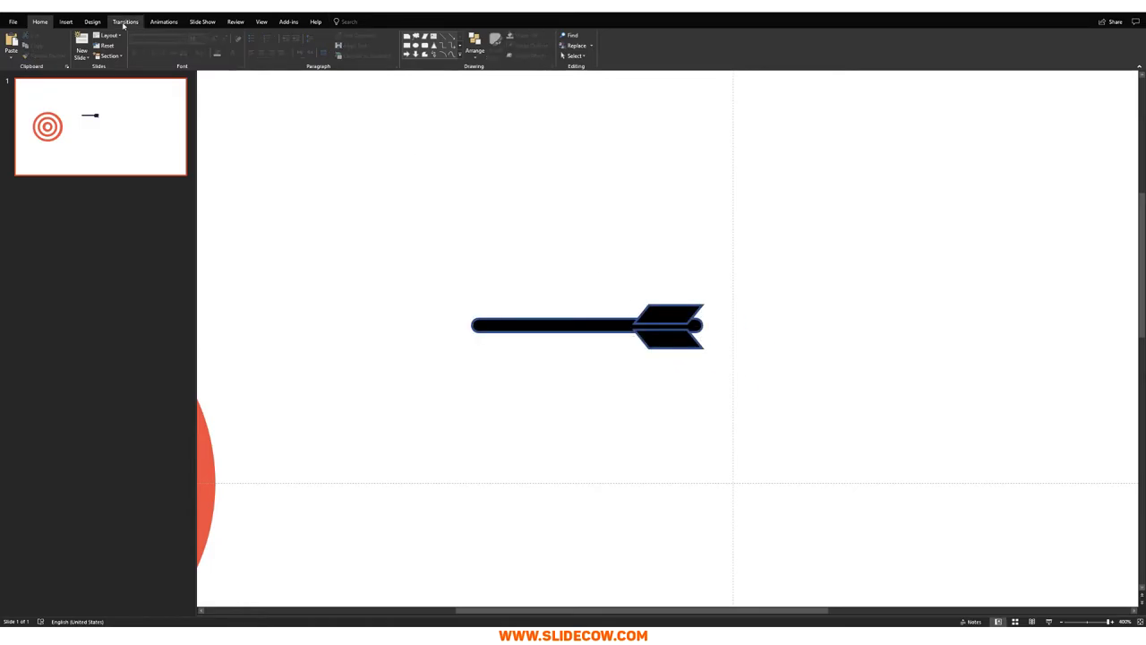
- Restore the outline-free look of the arrow's shapes and shrink both fletchings slightly
left_click(94, 12)
left_click(602, 367)
left_click(673, 344)
left_click(678, 313, "shift")
key("Escape")
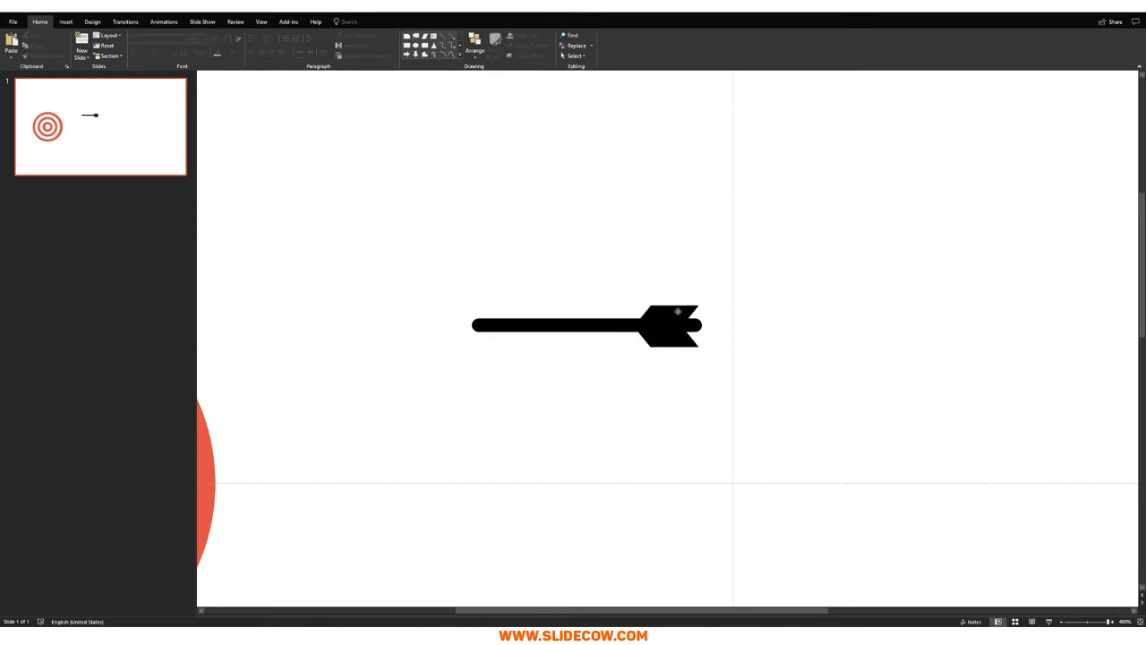
- Nudge the upper fletching slightly up and the lower fletching slightly down
left_click(677, 312)
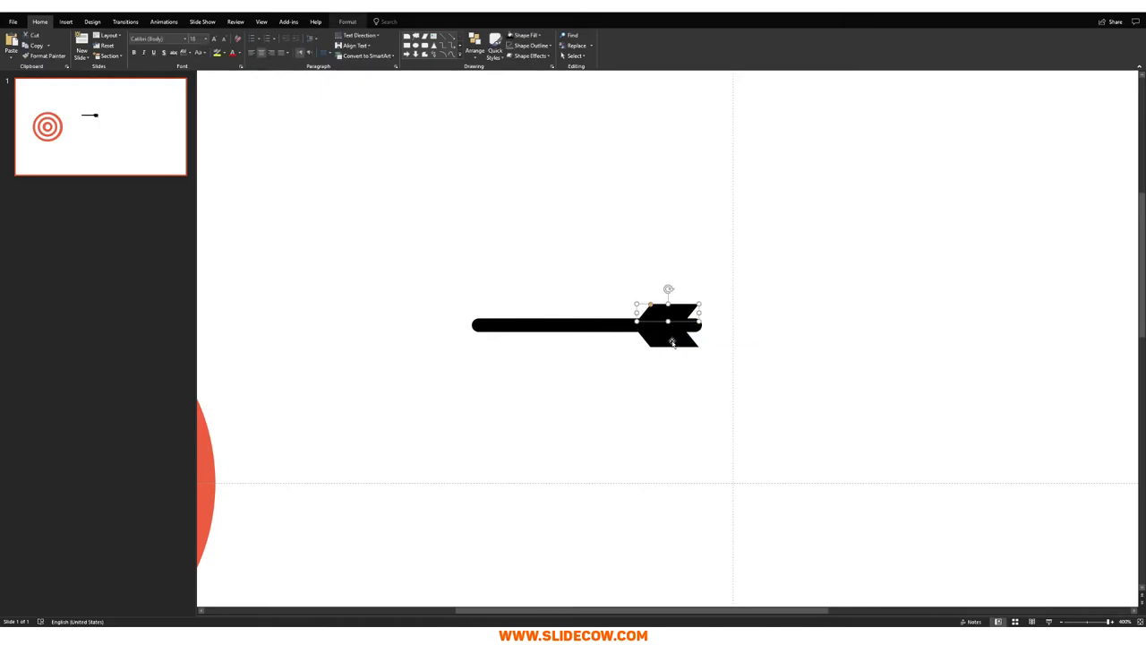
left_click(671, 342)
key("ctrl+Down")
key("Escape")
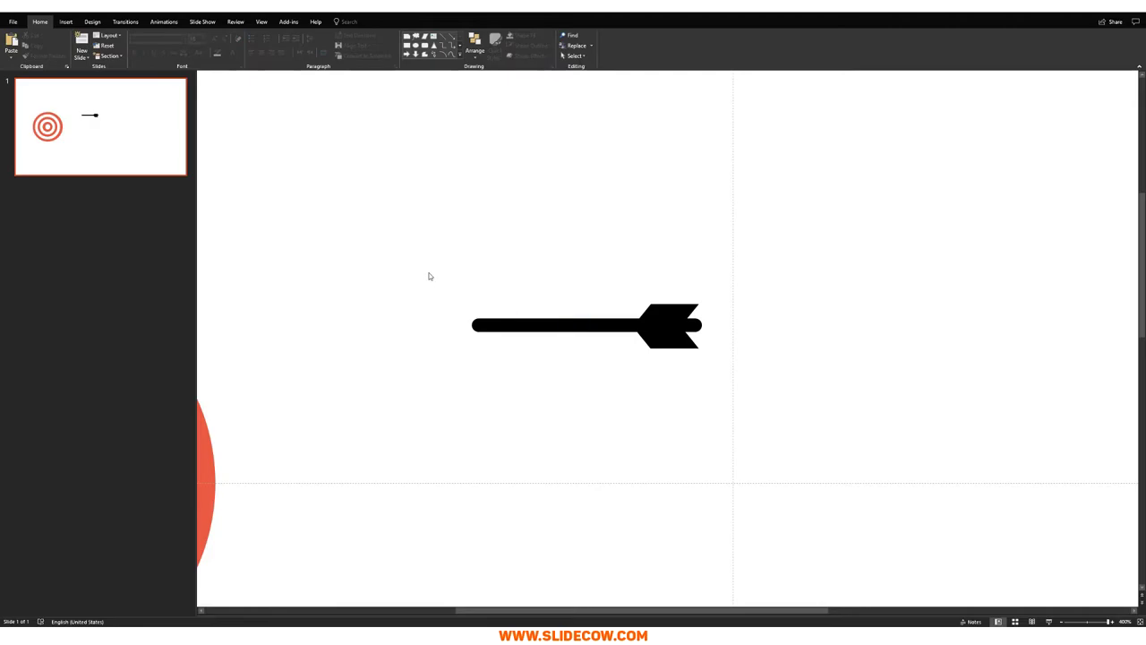
- Distribute the shaft and both fletchings vertically to even out their spacing
left_click_drag(428, 272, 846, 459)
left_click(475, 45)
left_click(498, 173)
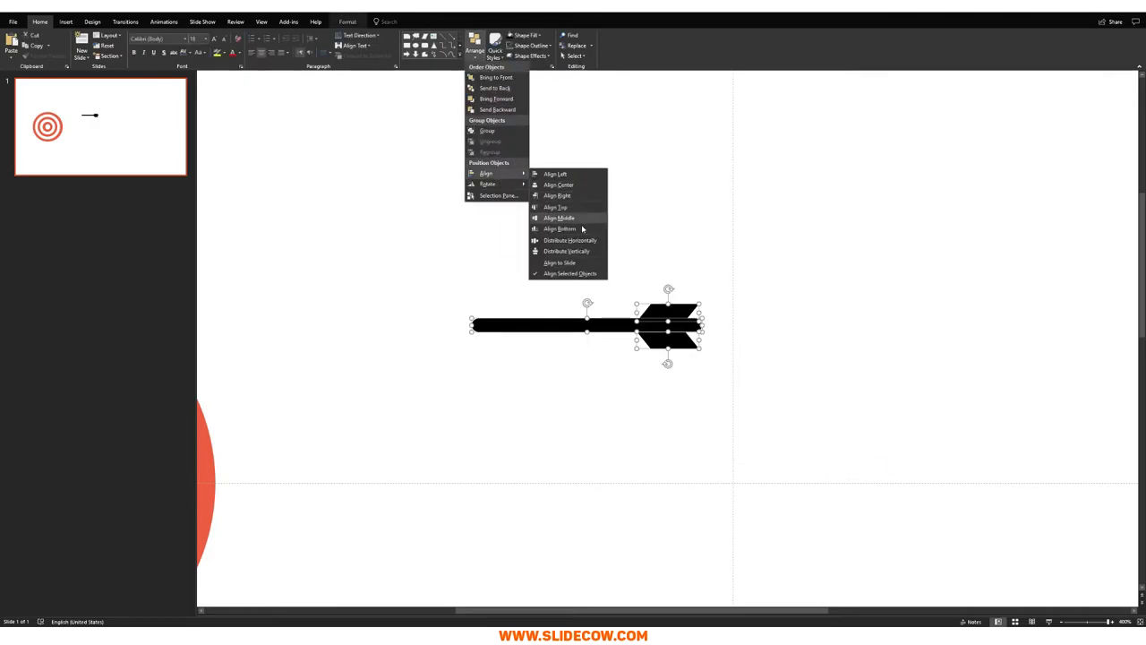
left_click(588, 250)
left_click(728, 283)
- Group the shaft and both fletchings into a single arrow object
scroll(723, 307, "down", 5, "ctrl")
left_click_drag(523, 234, 734, 357)
left_click(648, 373)
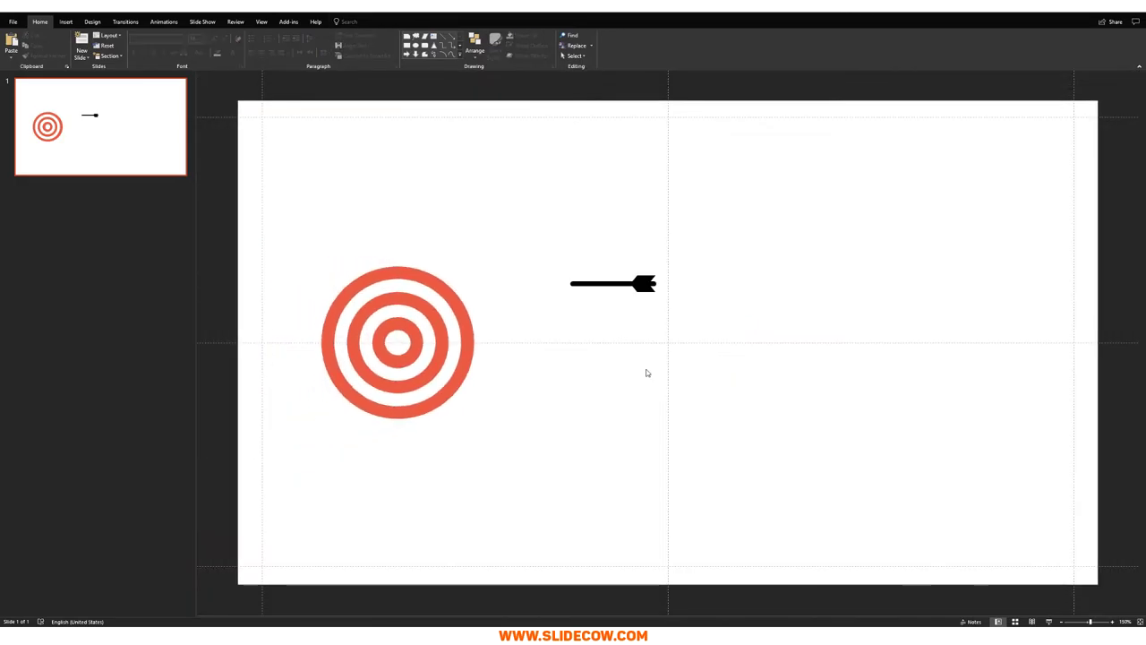
left_click_drag(530, 231, 823, 365)
key("ctrl+g")
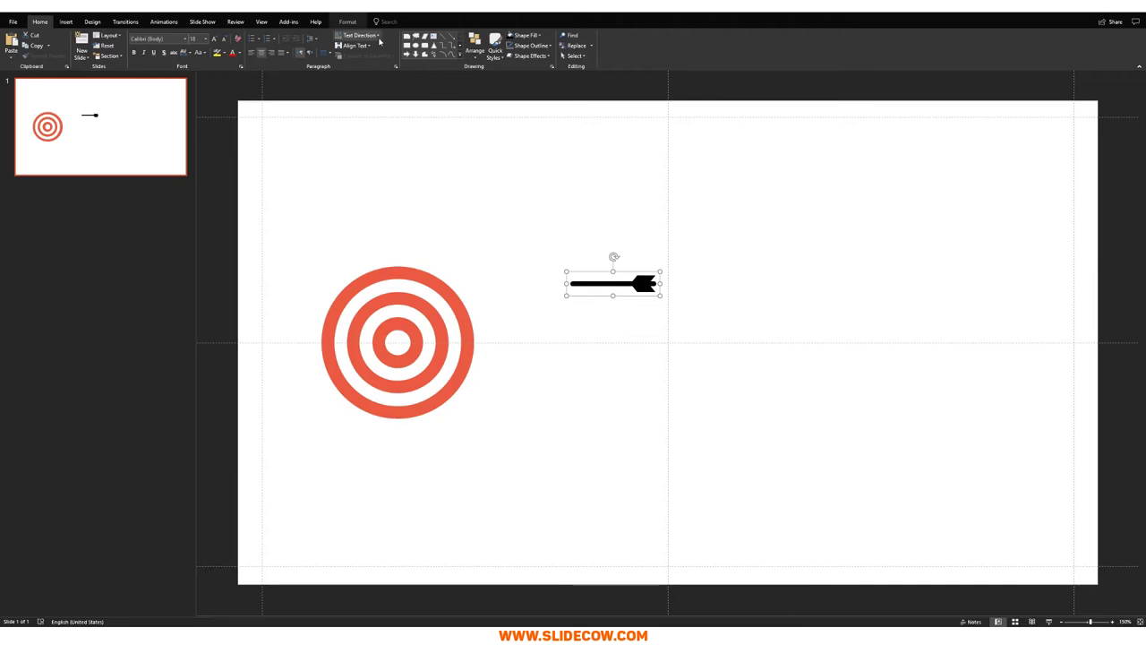
- Flip the arrow group horizontally
left_click(475, 47)
mouse_move(512, 184)
left_click(577, 221)
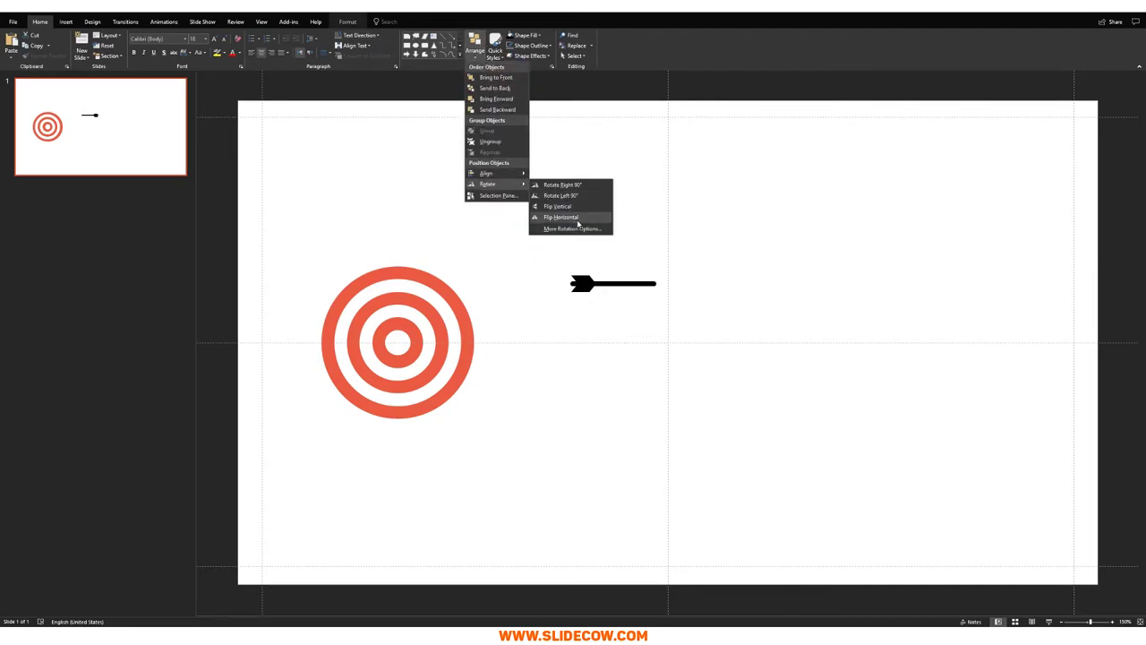
left_click(577, 220)
- Rotate the arrow diagonally, place it over the target with its tip pointing down-right into the bullseye, and enlarge it slightly
left_click_drag(582, 285, 391, 235)
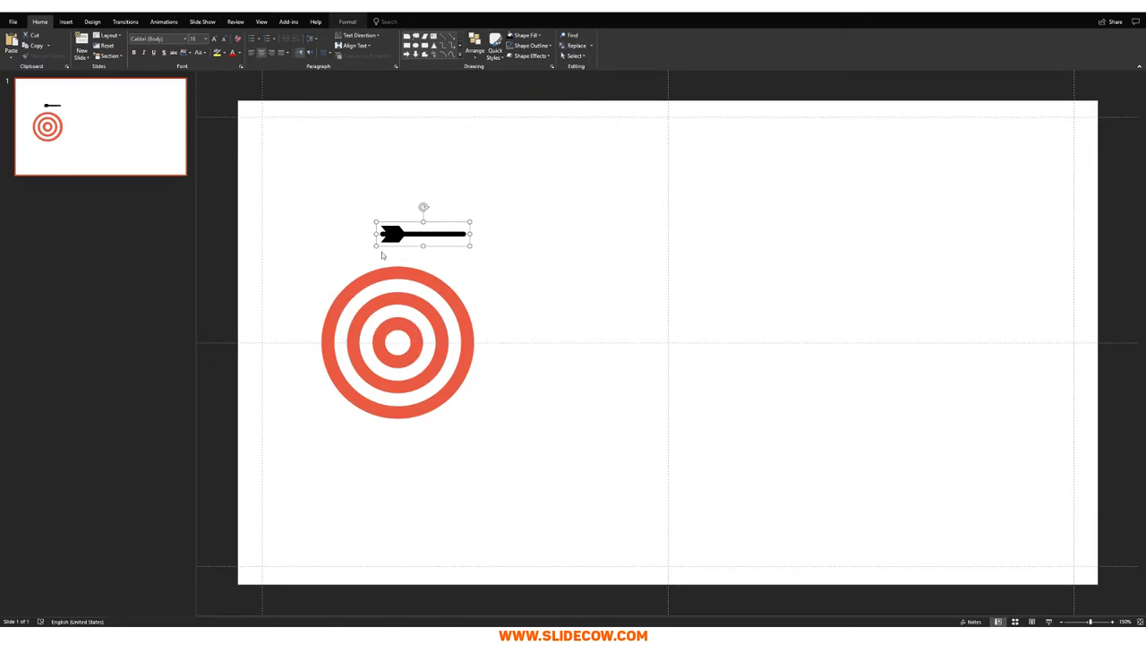
left_click_drag(423, 208, 348, 294)
key("shift+Right")
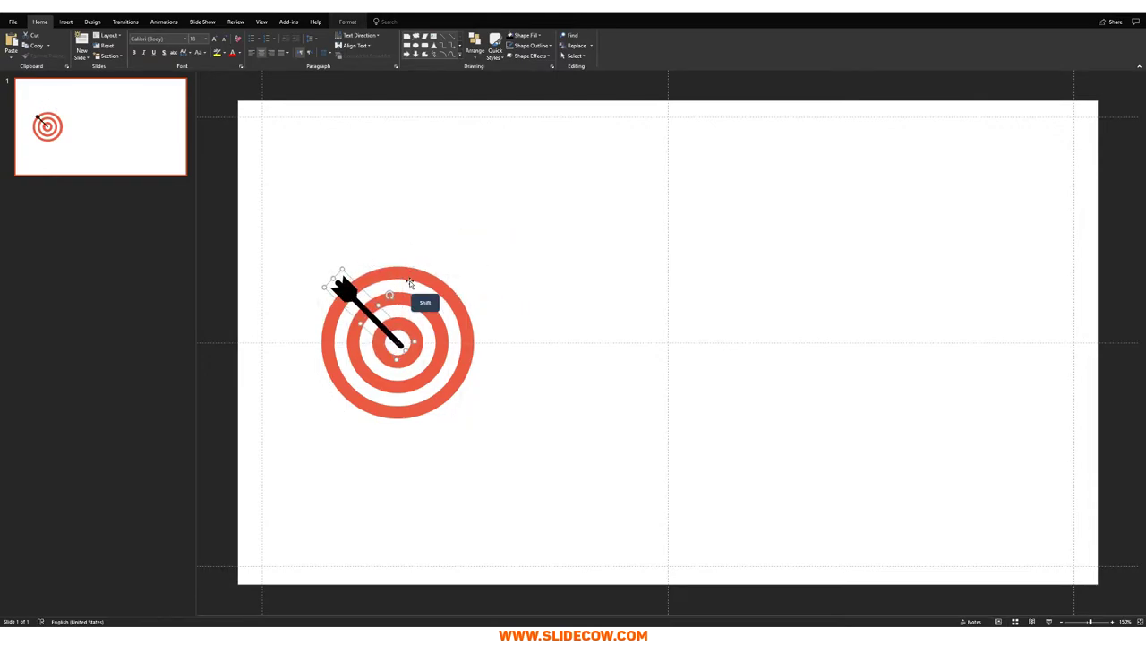
key("shift+Right")
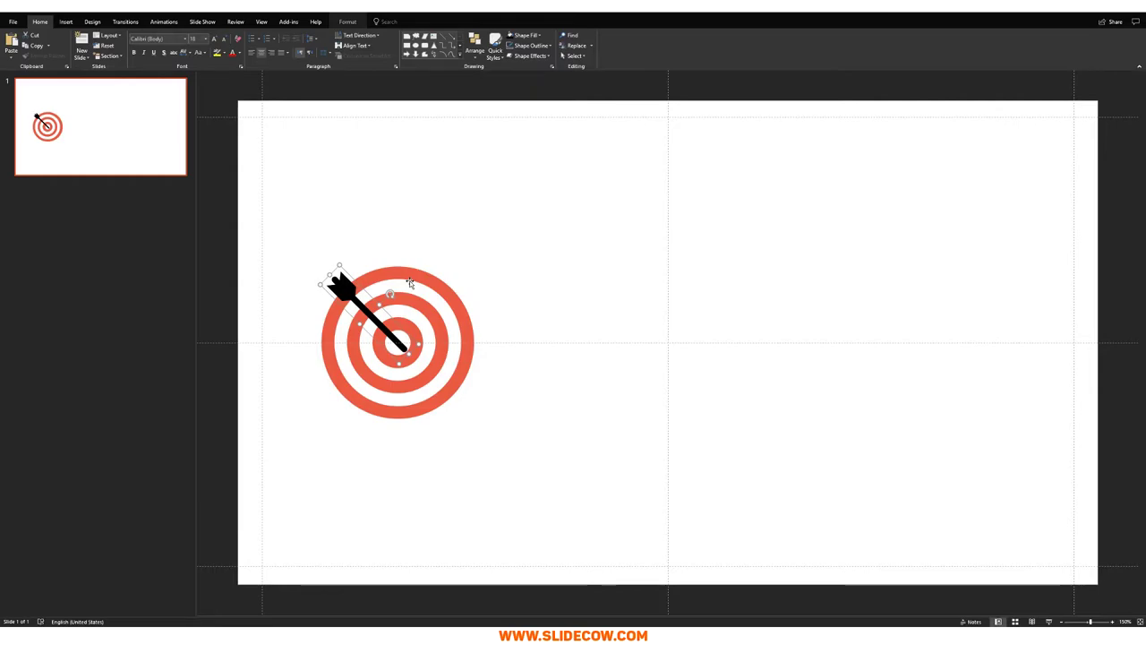
- Nudge the arrow up and left until its tip sits at the bullseye's centre, and enlarge it slightly more
key("Left")
key("Up")
key("Left")
key("Up")
key("Left")
key("Up")
key("Left")
key("Up")
key("Left")
key("Up")
key("Left")
key("Up")
key("Left")
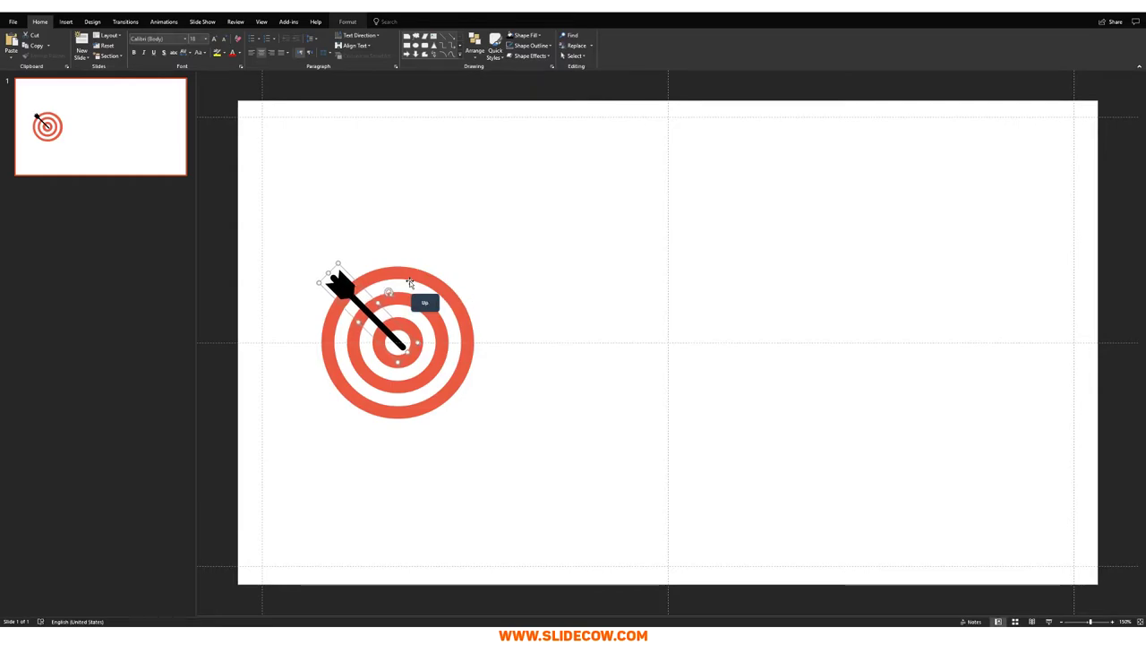
key("Up")
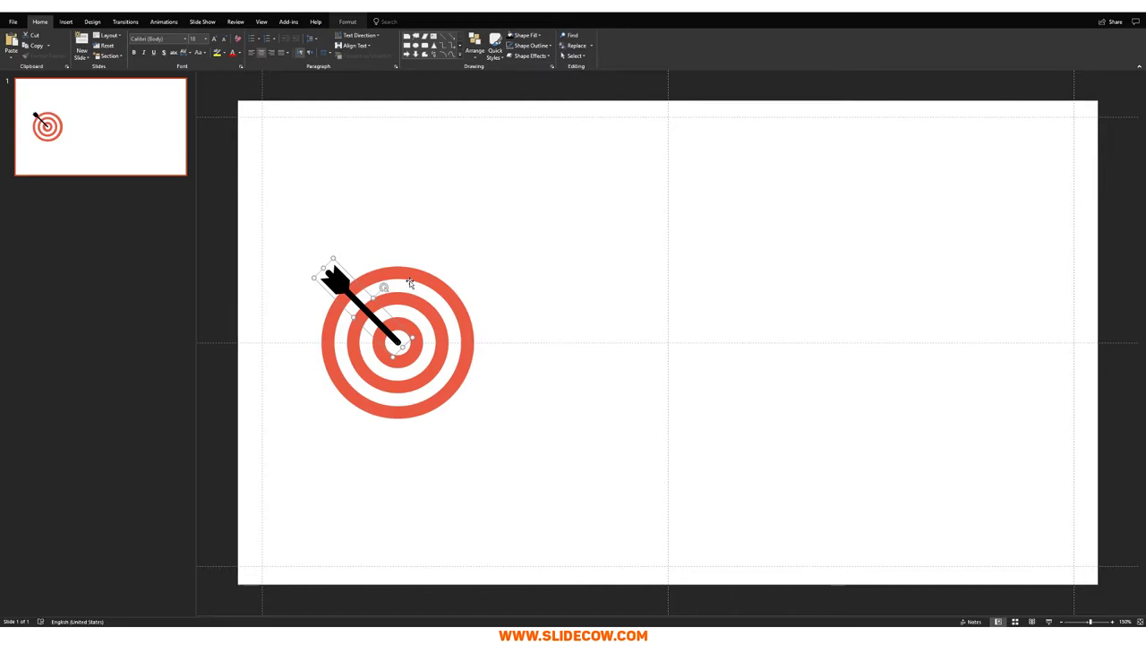
key("shift+Right")
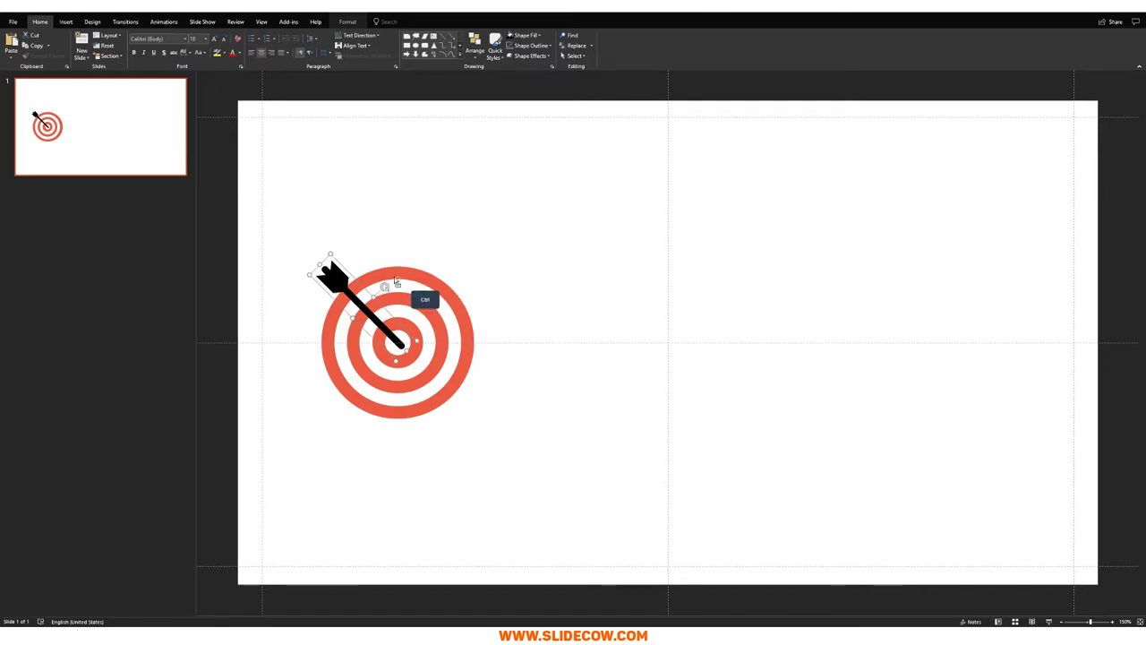
- Fine-tune the diagonal arrow group's size by reducing its height slightly
scroll(412, 283, "up", 5)
scroll(534, 377, "up", 3)
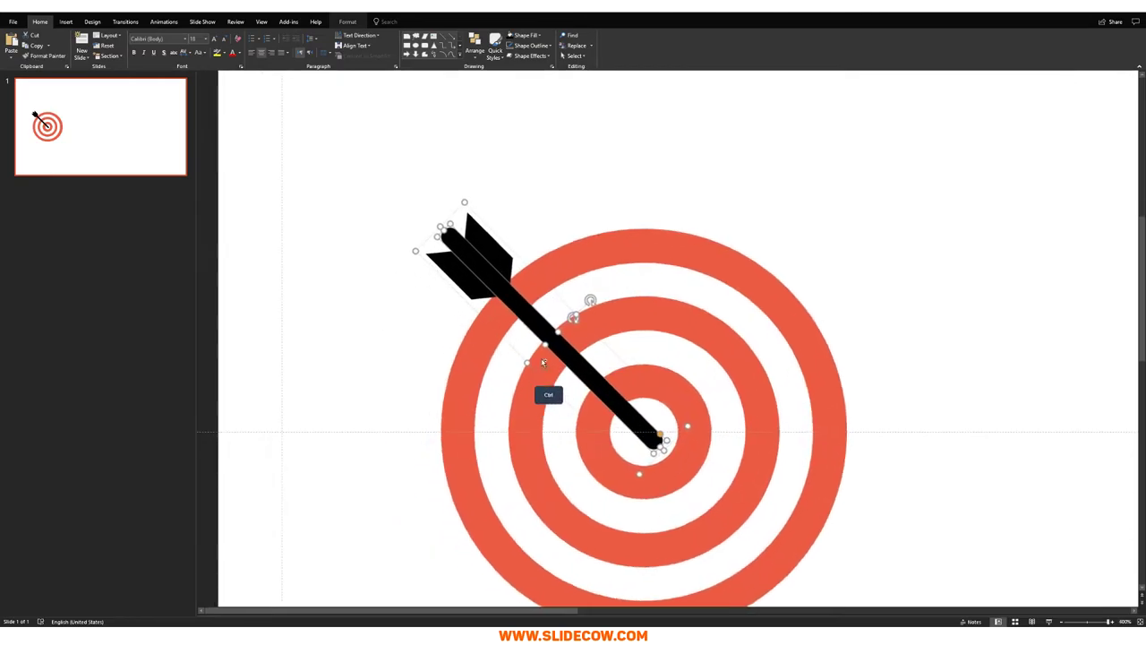
key("shift+Left")
key("ctrl+z")
key("shift+Down")
key("shift+Down")
key("shift+Down")
key("shift+Down")
key("shift+Up")
key("shift+Up")
key("shift+Up")
key("shift+Down")
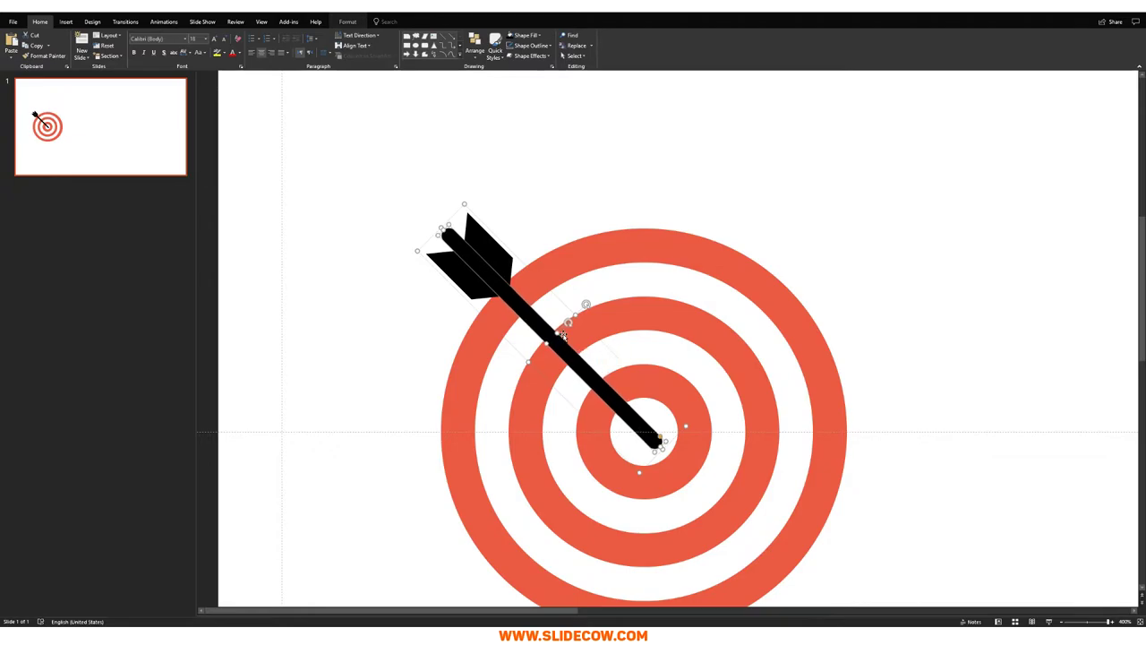
- Move the arrow up and to the left in fine increments until its tip sits exactly on the bullseye's centre
scroll(562, 336, "down", 4)
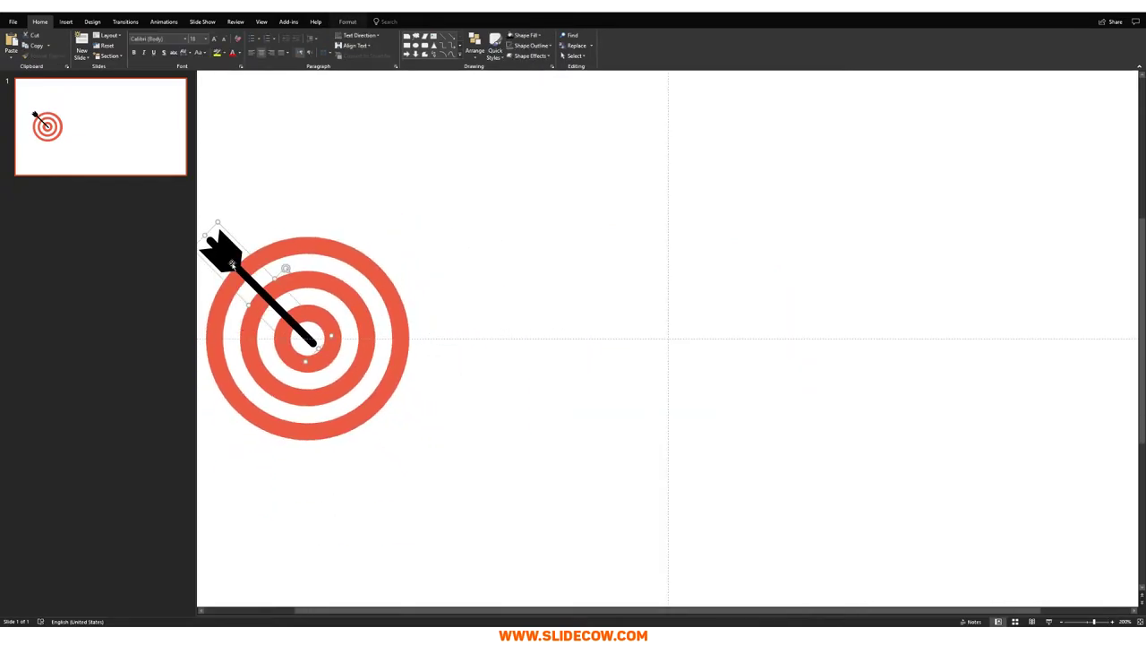
key("ctrl+Left")
key("ctrl+Left")
key("ctrl+Up")
key("ctrl+Up")
key("ctrl+Left")
key("ctrl+Left")
key("ctrl+Up")
key("ctrl+Up")
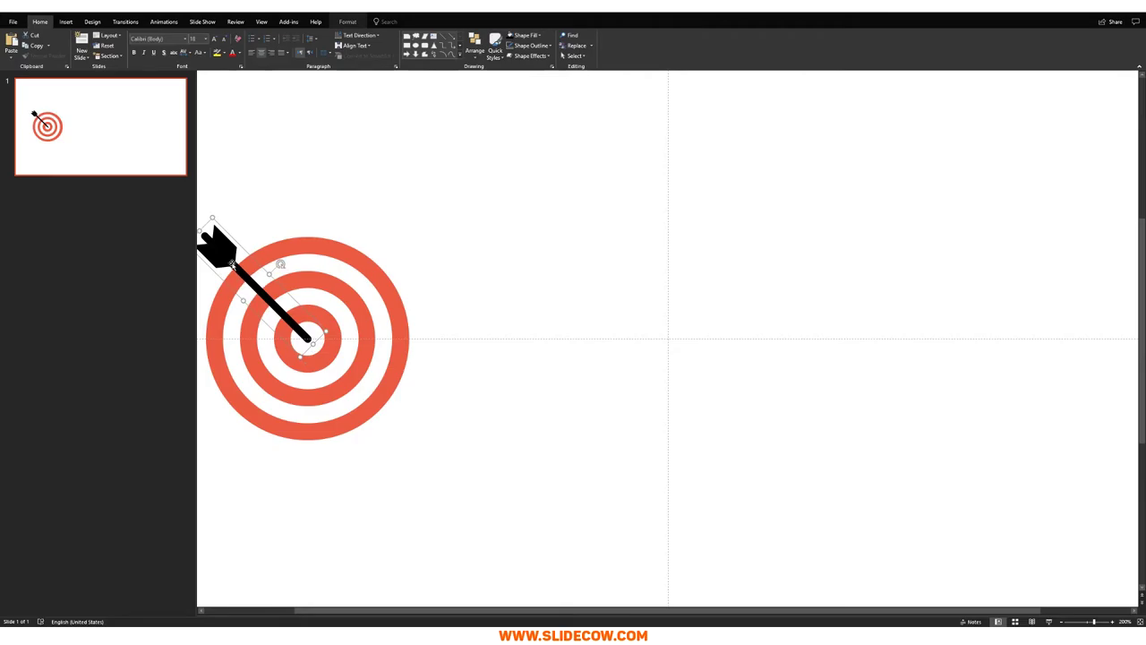
scroll(234, 266, "down", 5)
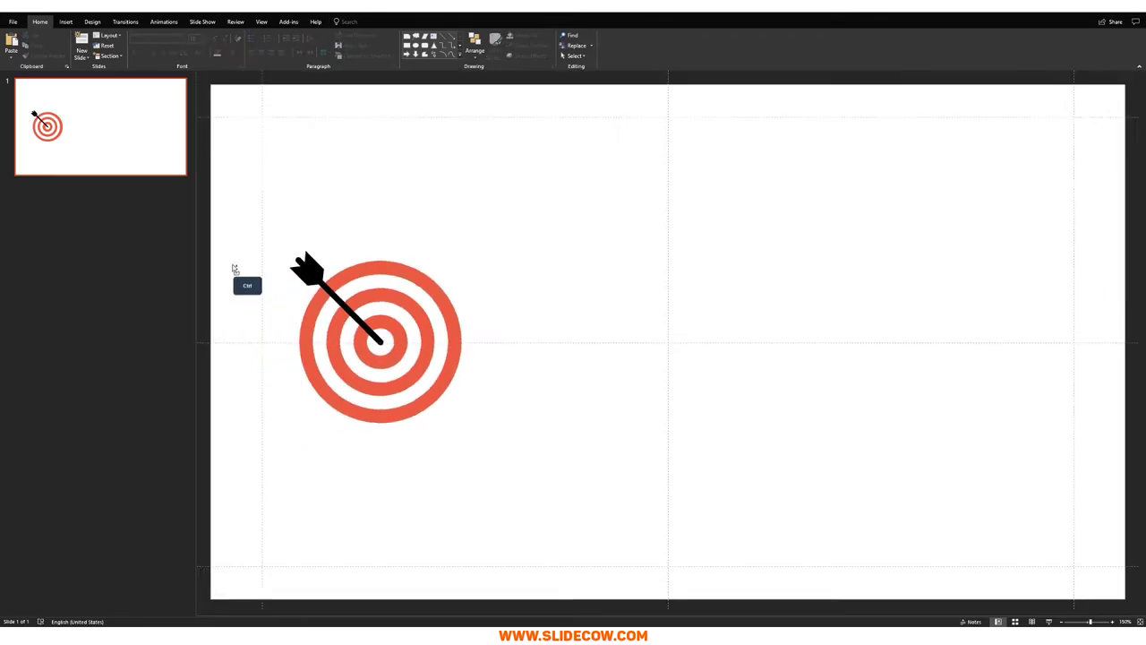
- Group the arrow and target into one object and enlarge the group by about 30 percent
scroll(615, 329, "up", 3)
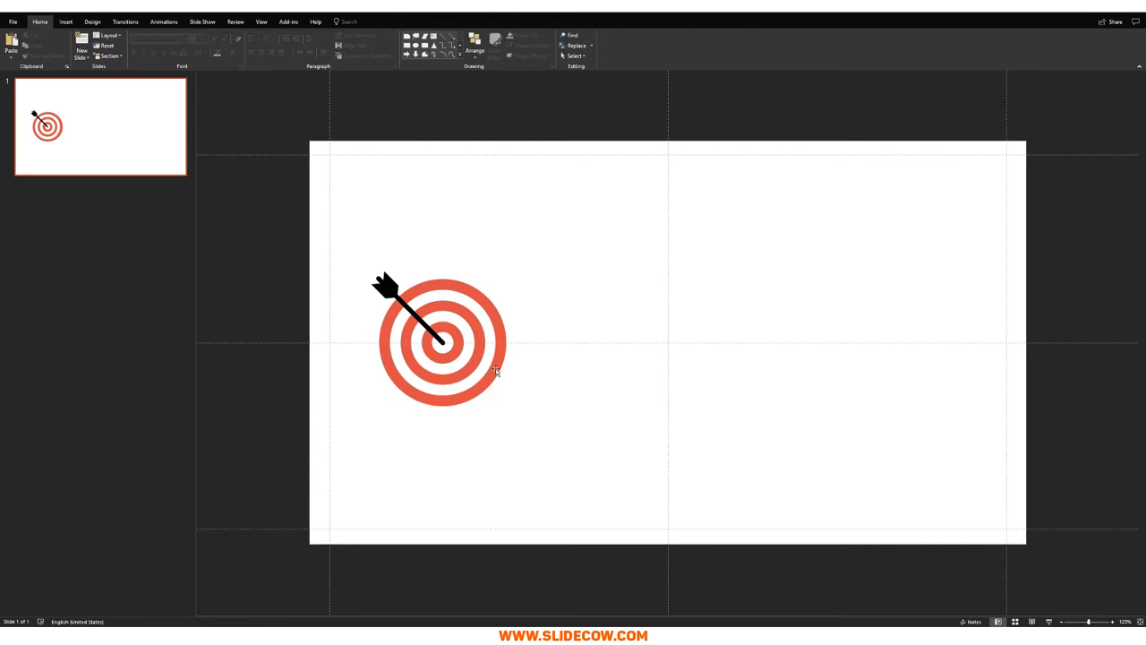
left_click_drag(304, 258, 623, 455)
key("ctrl+g")
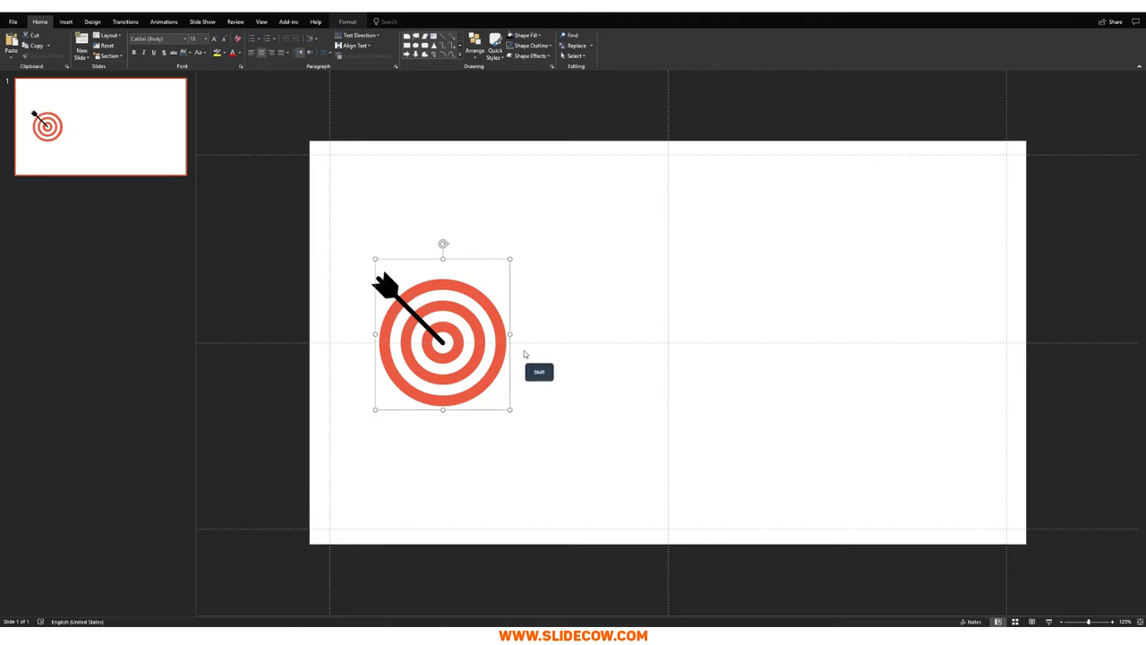
key("shift+Up")
key("shift+Right")
key("shift+Up")
key("shift+Right")
key("shift+Up")
key("shift+Right")
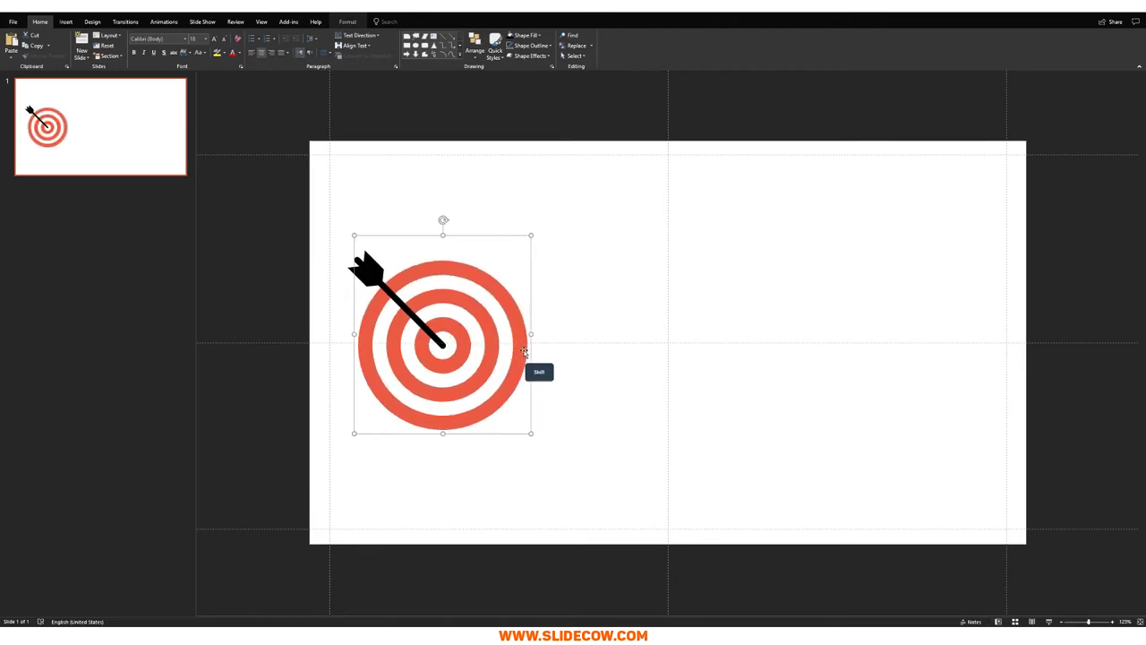
- Place the enlarged target group closer to the slide's left guide, making it slightly bigger and fine-tuning its horizontal position
scroll(529, 352, "up", 3, "ctrl")
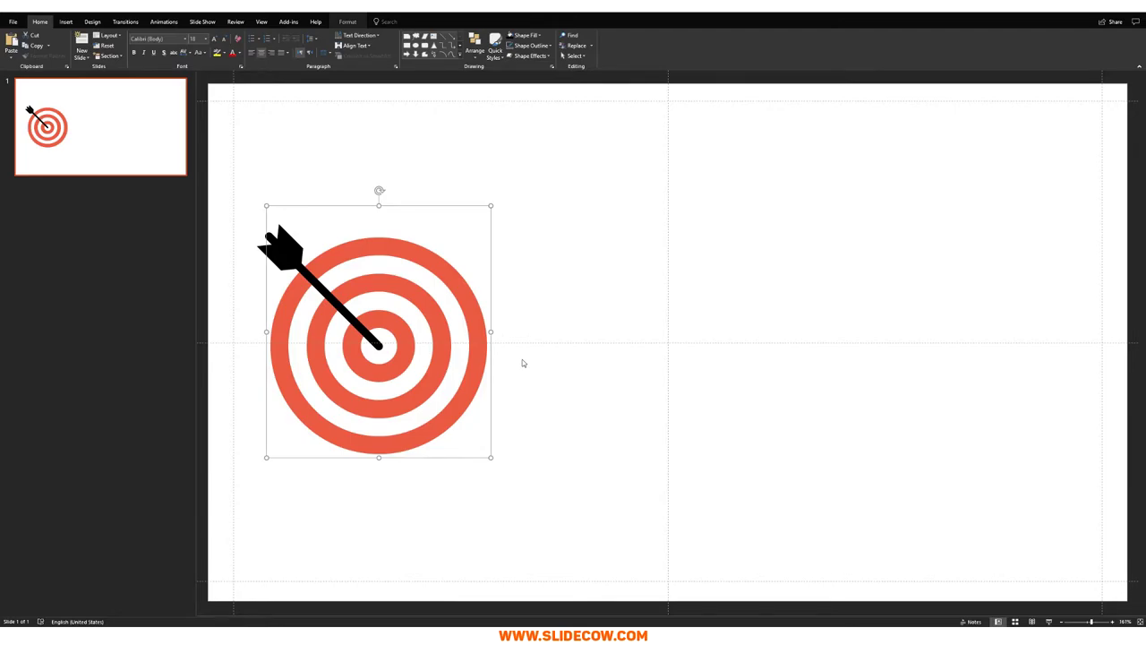
scroll(528, 358, "down", 3, "ctrl")
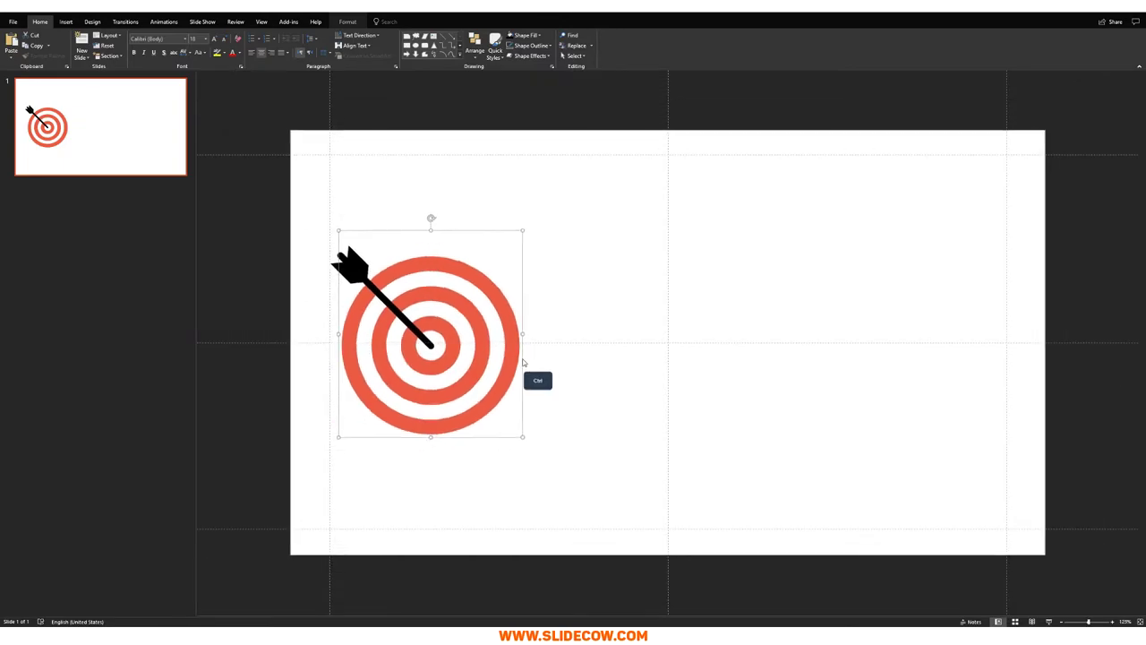
left_click_drag(443, 340, 429, 340)
left_click(432, 339, "shift")
key("shift+Right")
key("Right")
key("Right")
key("Right")
key("Right")
key("Right")
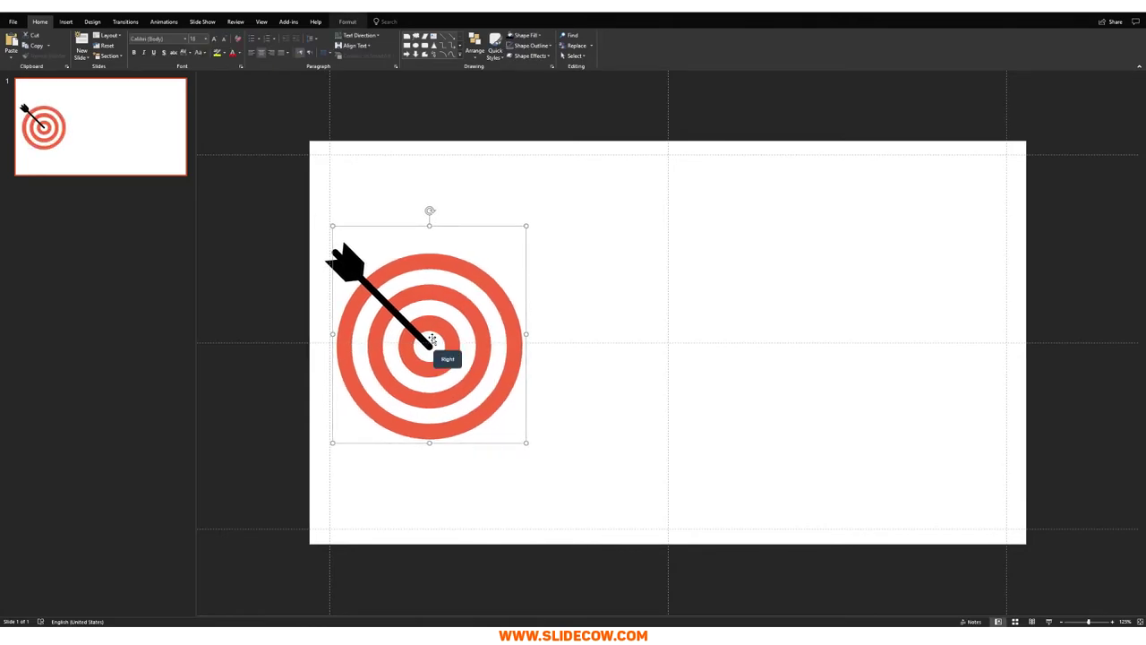
key("Escape")
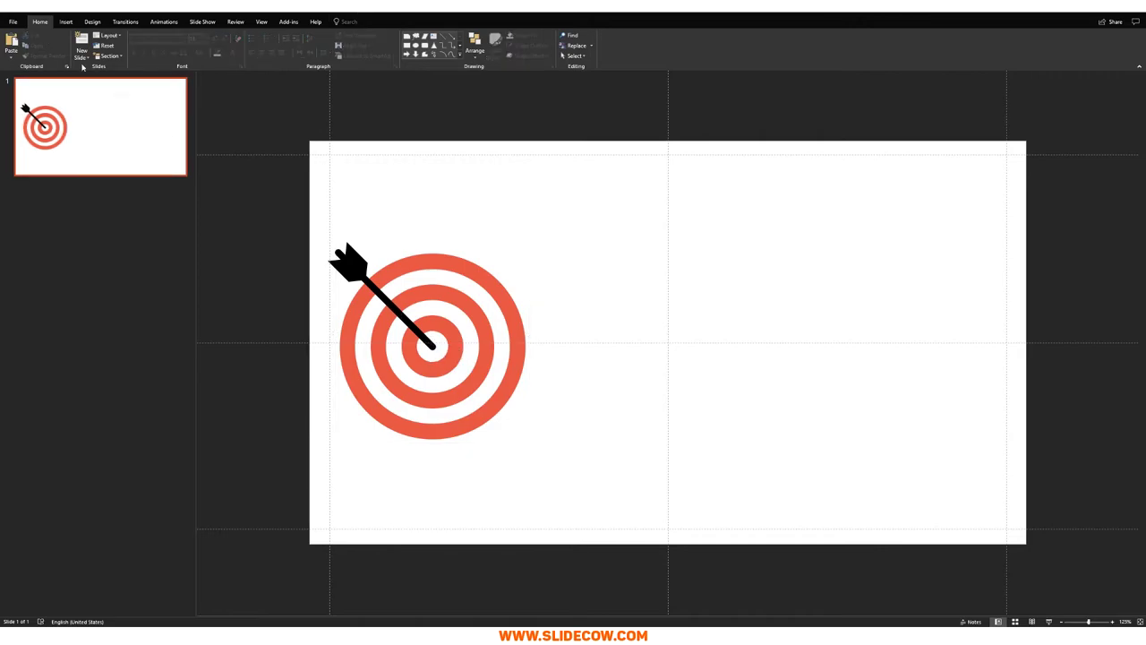
- Draw a rectangle about 3.4 cm high across the full slide width, over the middle of the target
left_click(66, 21)
left_click(154, 45)
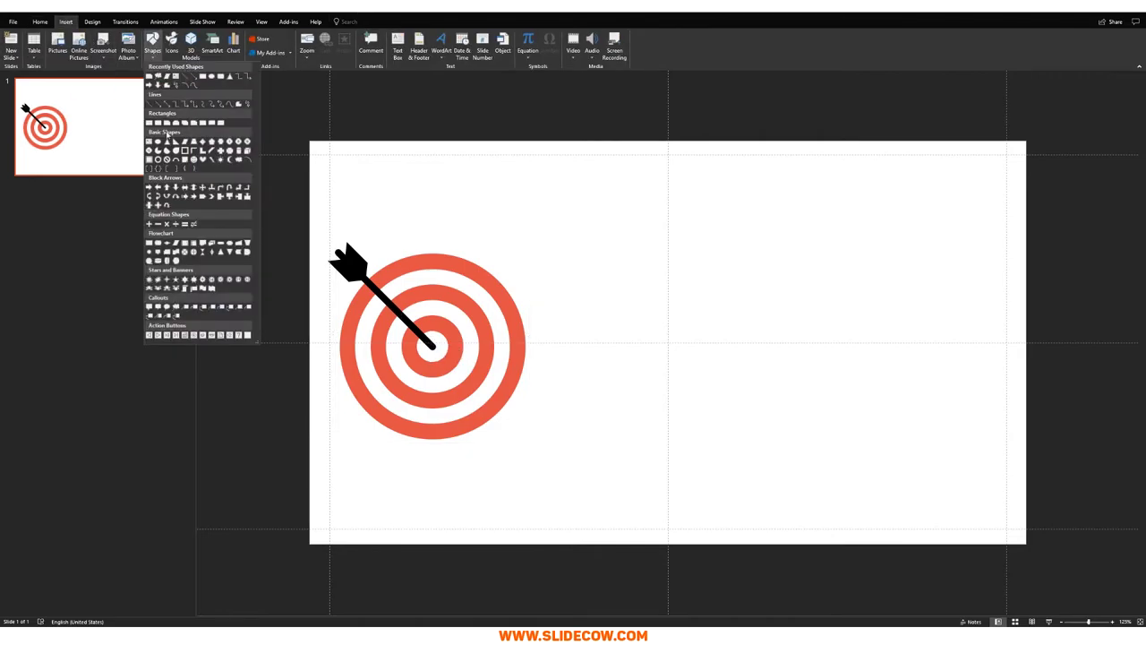
left_click(148, 123)
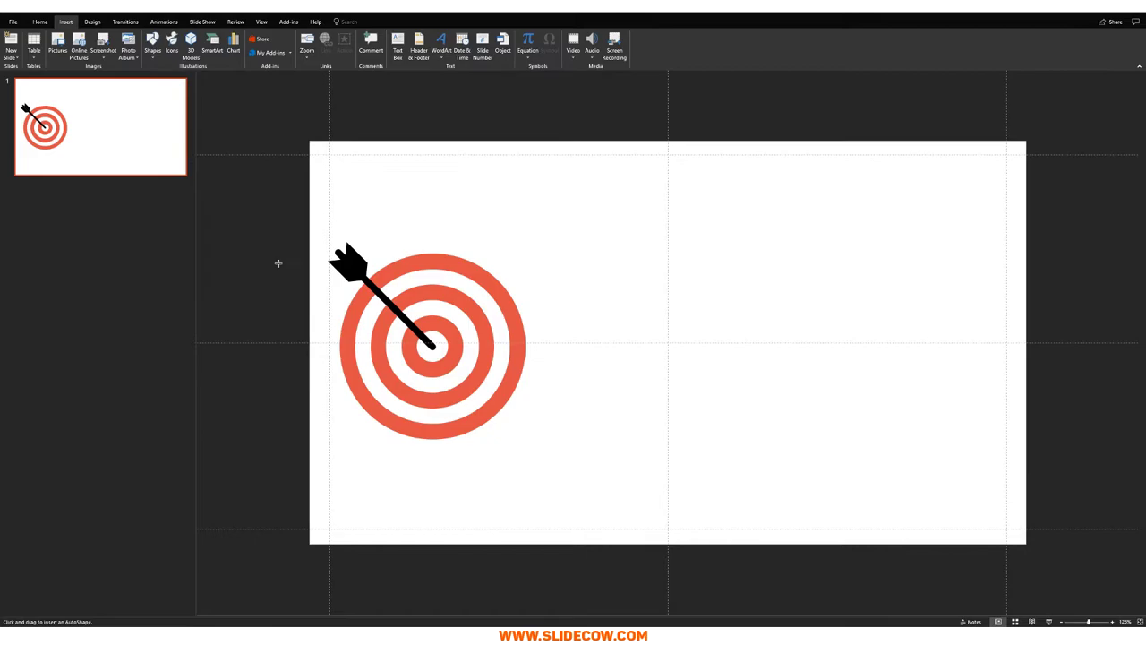
mouse_move(309, 305)
left_mouse_down()
mouse_move(558, 388)
mouse_move(1026, 377)
left_mouse_up()
- Remove the rectangle's outline and fill it with a very light gray
left_click(333, 47)
left_click(348, 141)
left_click(346, 47)
left_click(347, 46)
left_click(332, 35)
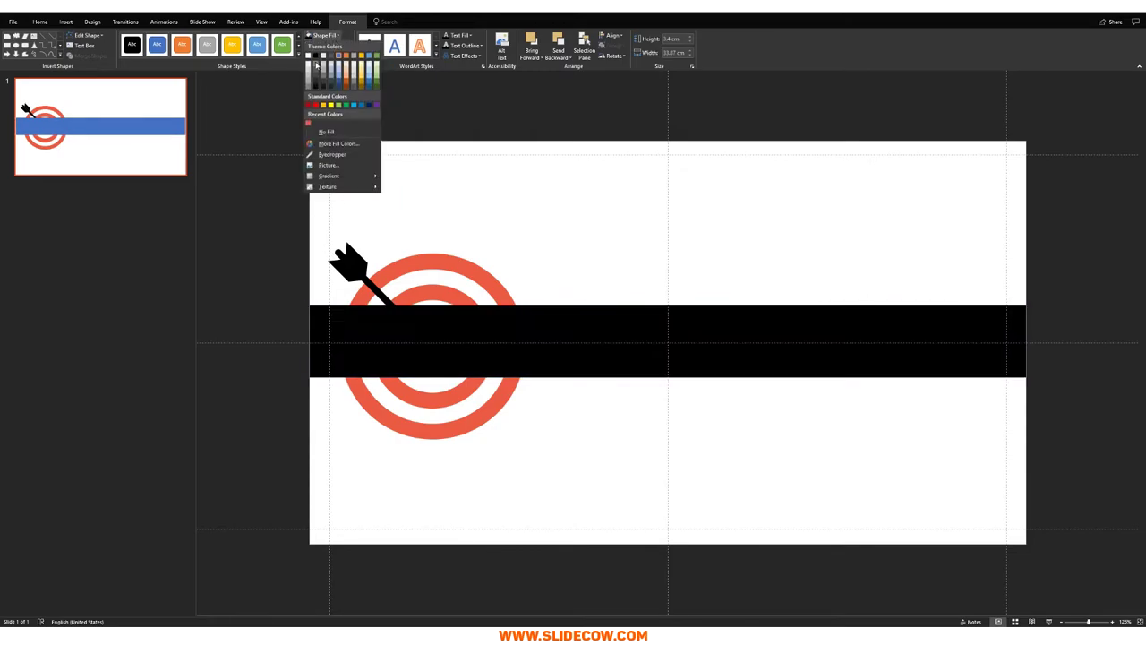
left_click(312, 66)
- Send the gray band behind the target and align the band and target group with each other using Align Middle
right_click(537, 316)
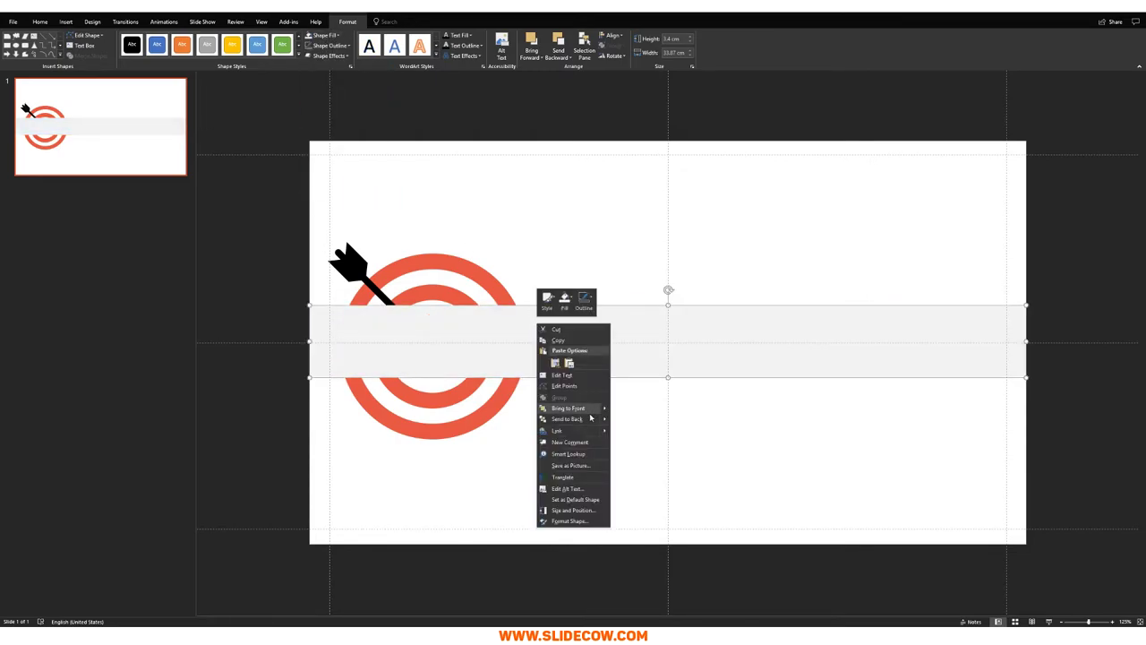
left_click(589, 419)
left_click(474, 285)
left_click(602, 351, "shift")
left_click(40, 21)
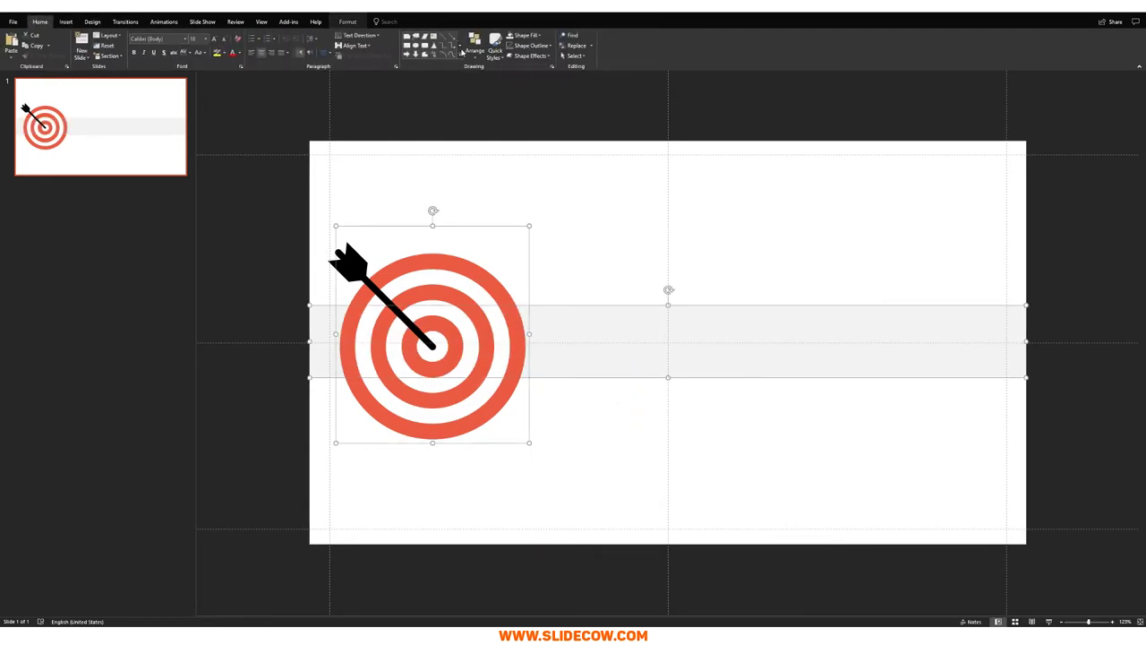
left_click(474, 46)
left_click(521, 180)
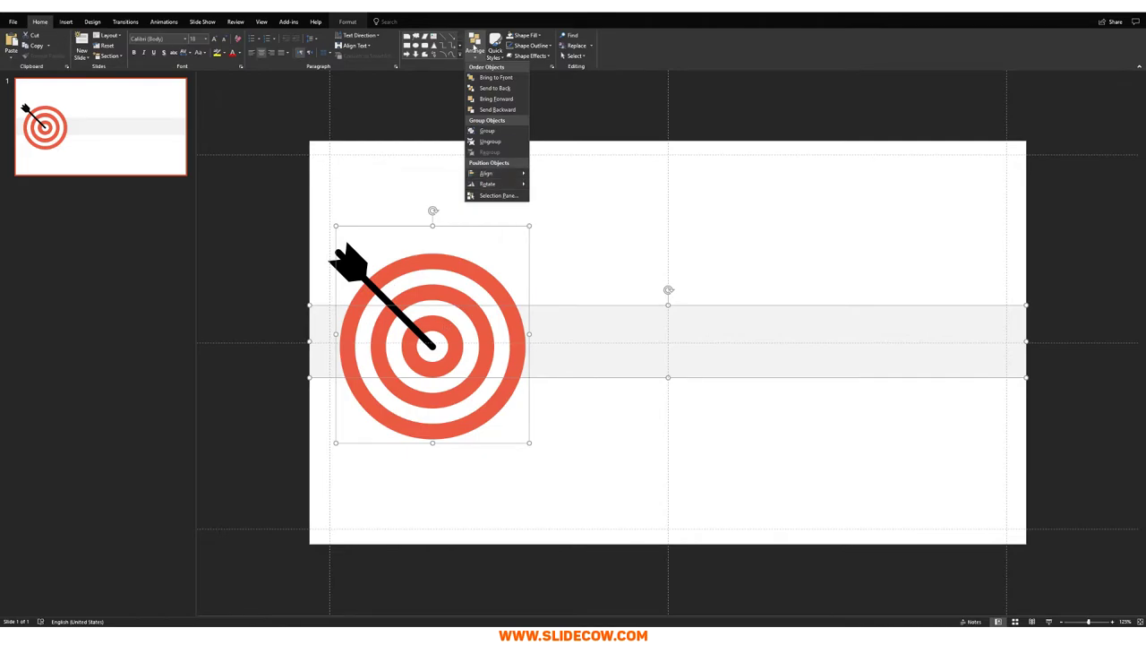
left_click(488, 173)
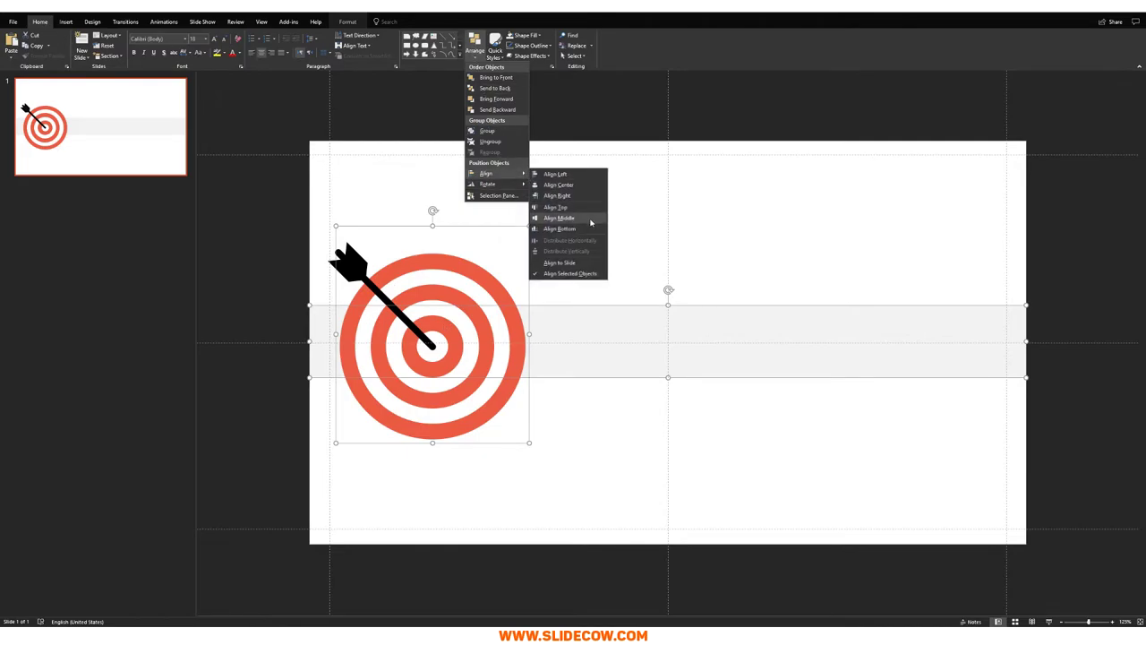
left_click(558, 218)
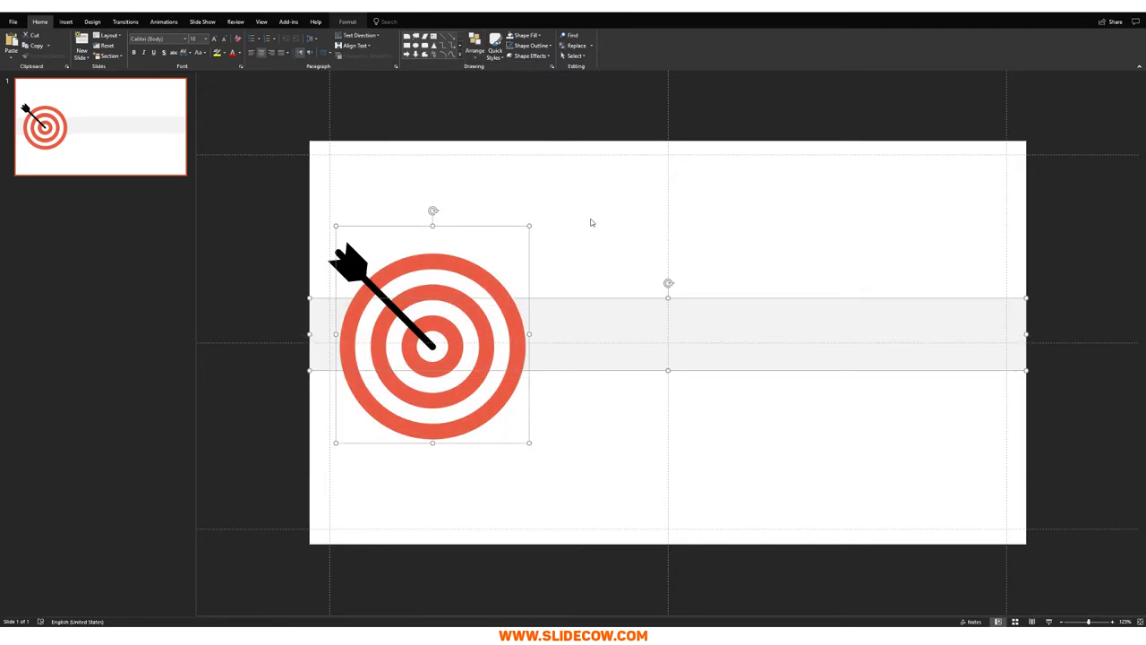
- Centre the band and target together vertically on the slide by grouping them, aligning the group to the middle, and ungrouping it
key("ctrl+g")
left_click(478, 56)
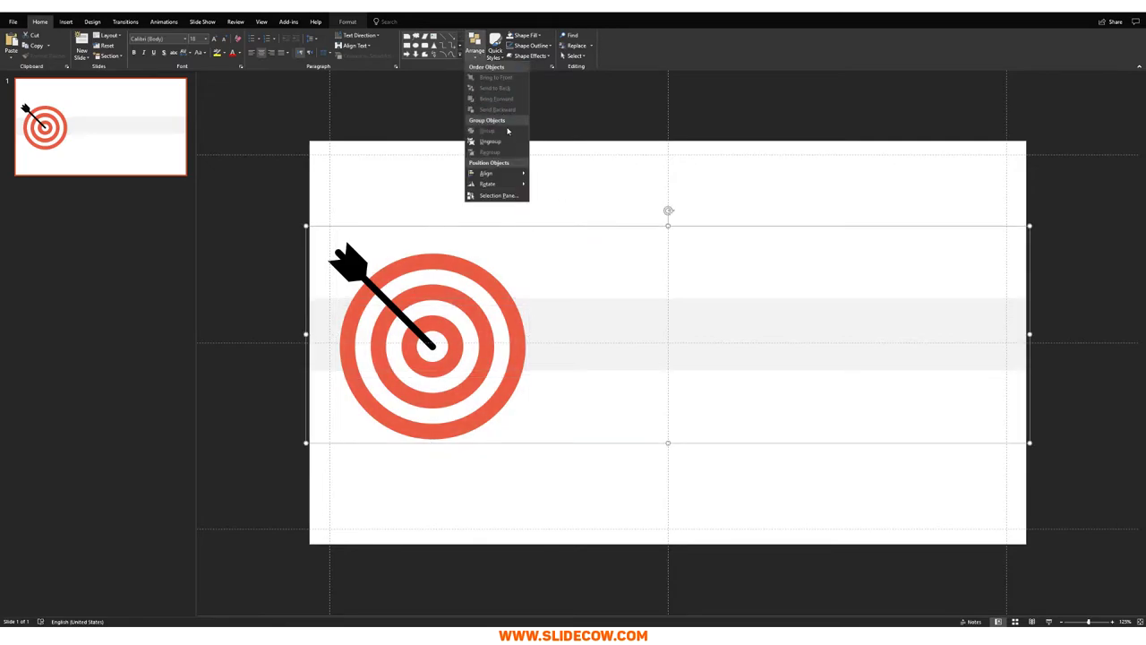
mouse_move(513, 178)
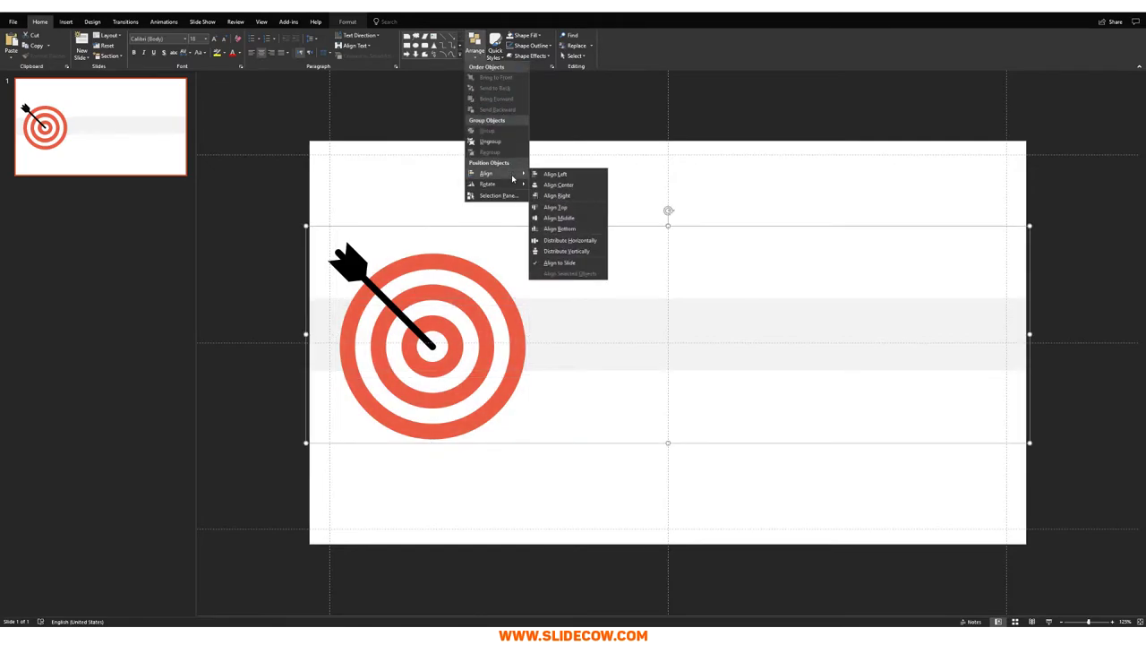
left_click(581, 220)
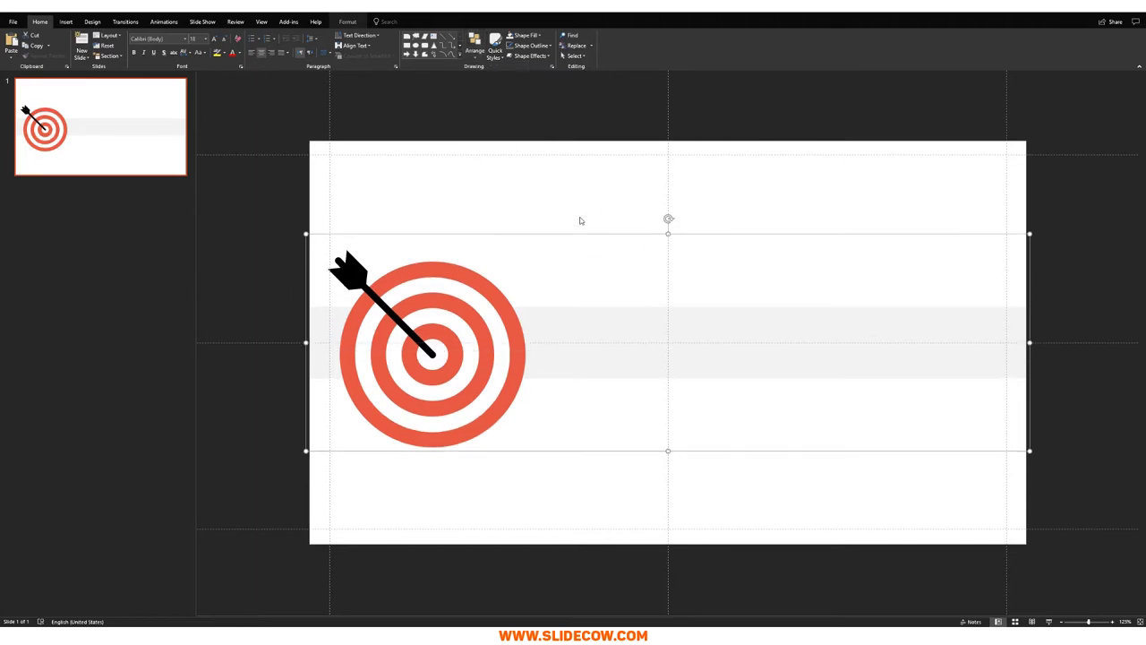
key("ctrl+shift+g")
left_click(581, 220)
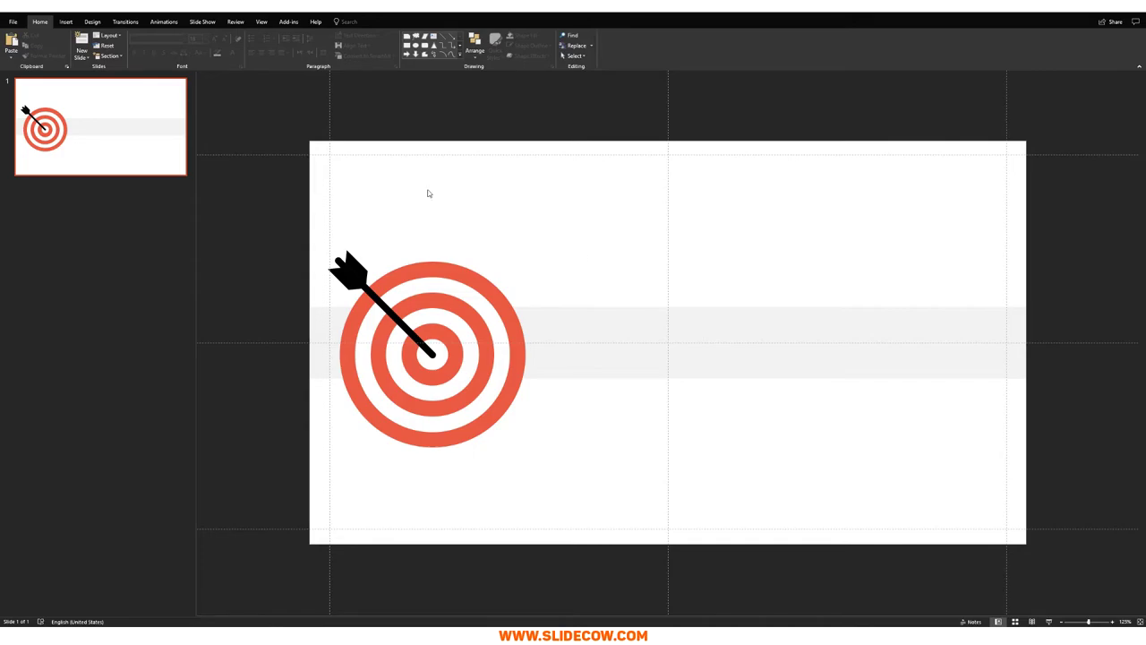
- Insert a text box above the gray band, beside the target, containing the title "Objectives."
left_click(65, 21)
left_click(399, 55)
left_click_drag(537, 238, 762, 289)
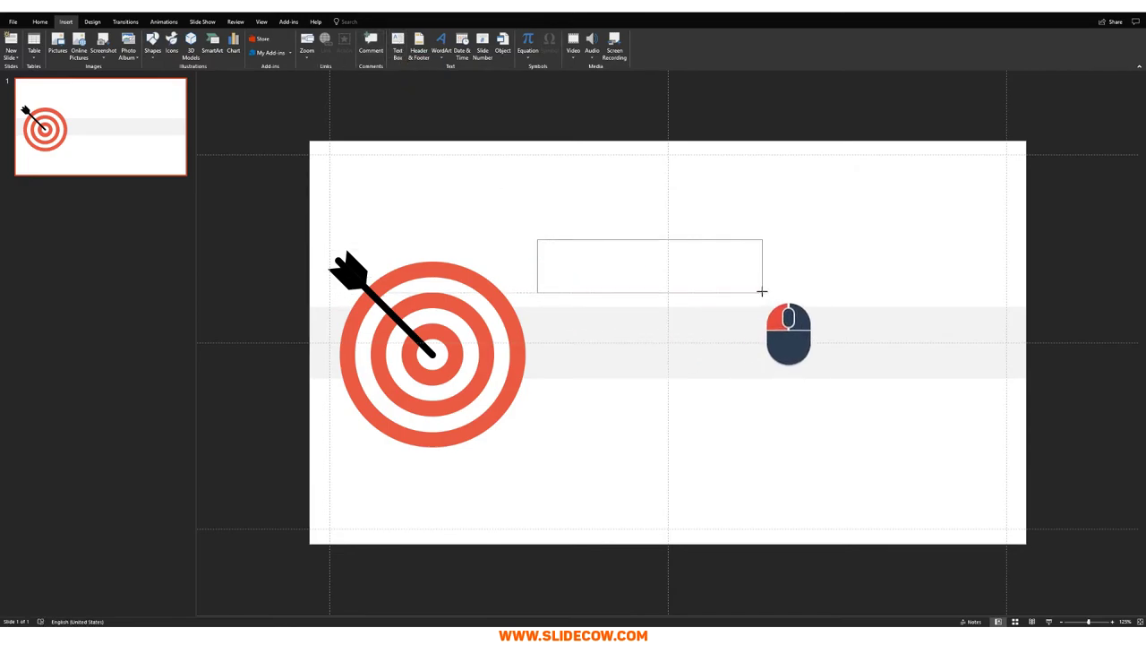
scroll(669, 286, "up", 5)
type("Obhj")
key("BackSpace")
key("BackSpace")
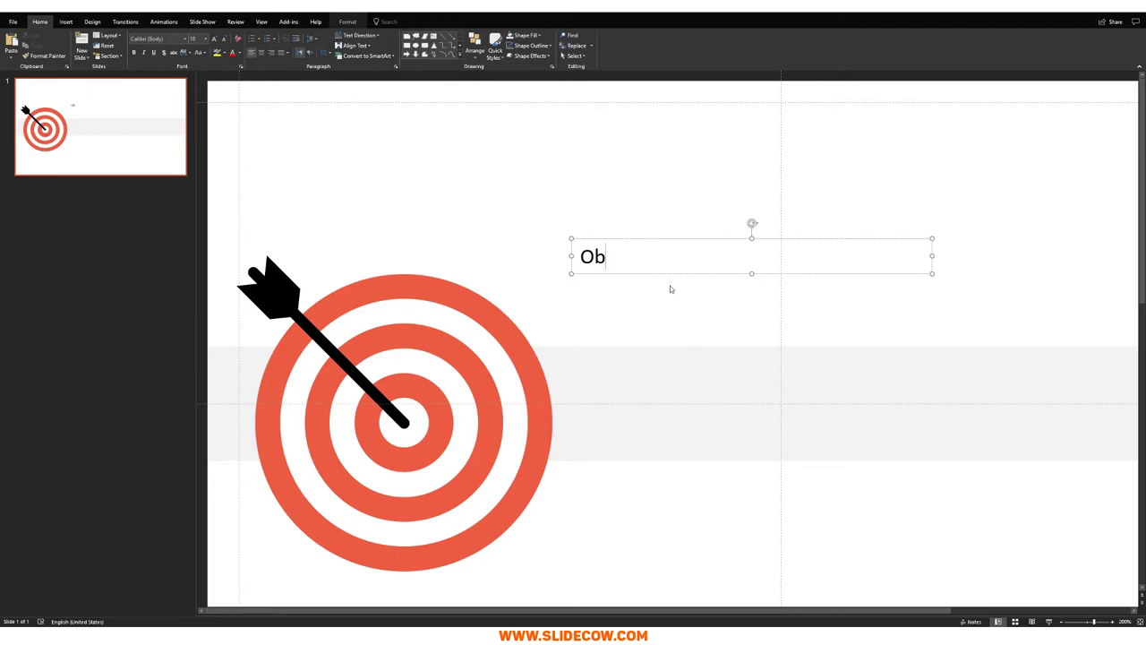
left_click(66, 22)
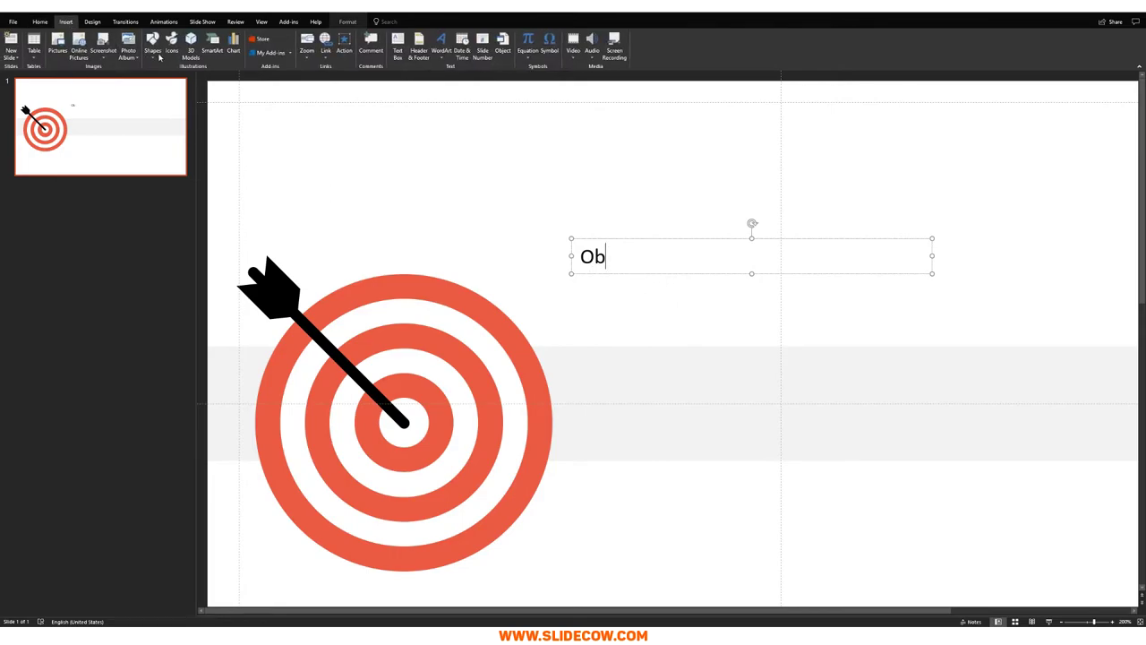
left_click(399, 53)
type("Objectives")
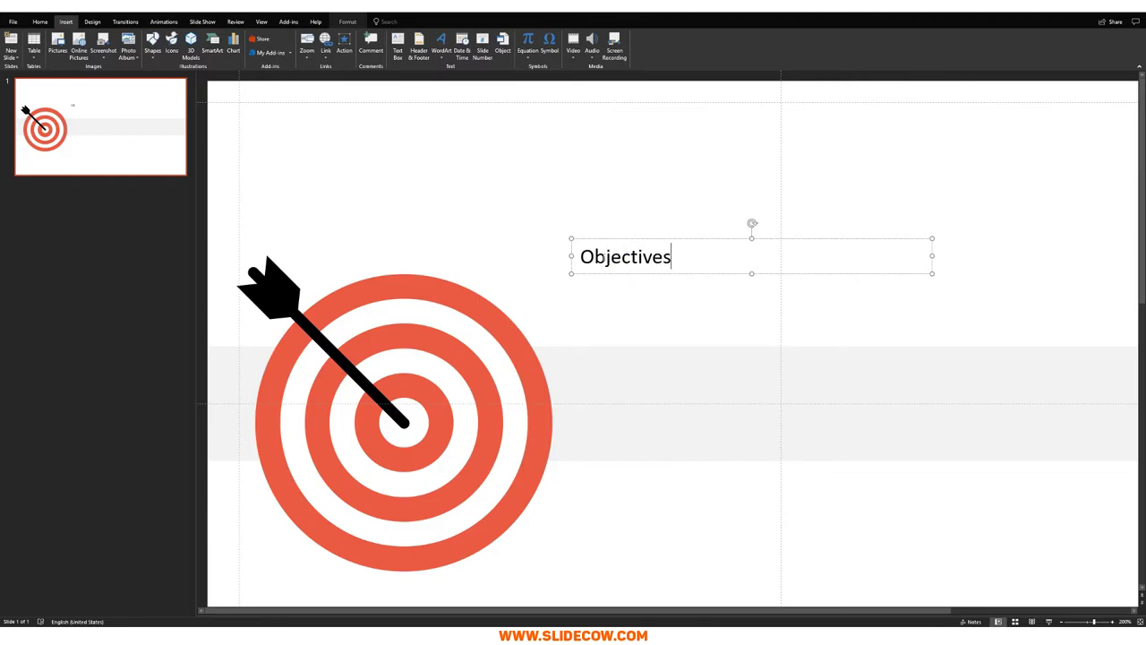
type(".")
key("Escape")
- Format the "Objectives." title in the Anton font at size 35
left_click(669, 258)
scroll(731, 310, "down", 5)
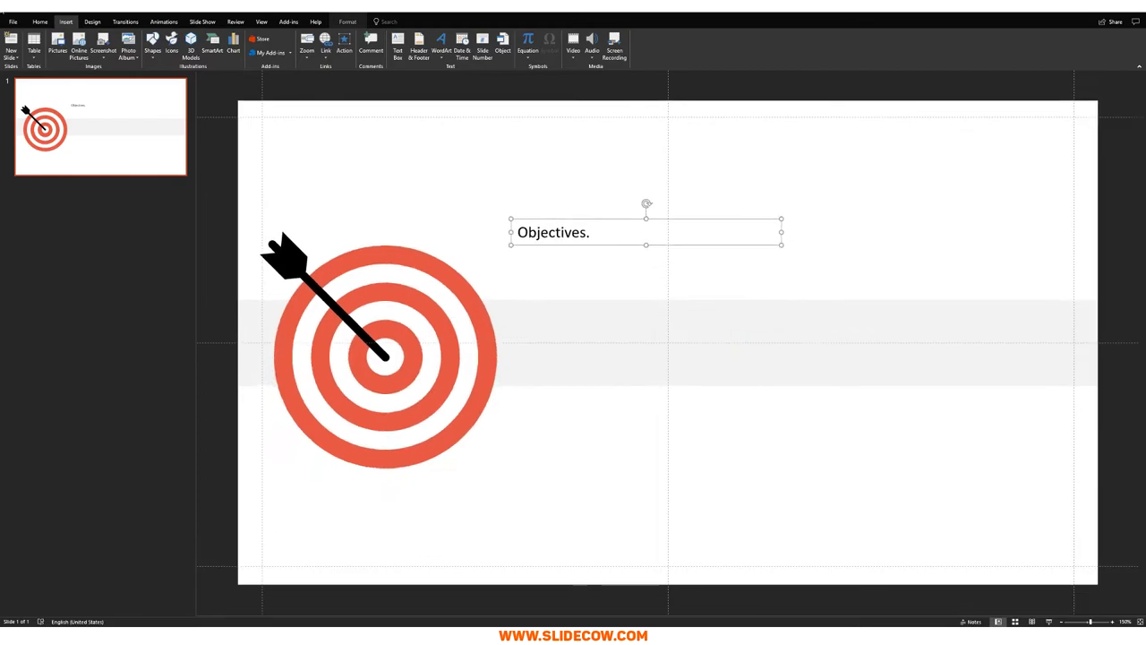
left_click(41, 21)
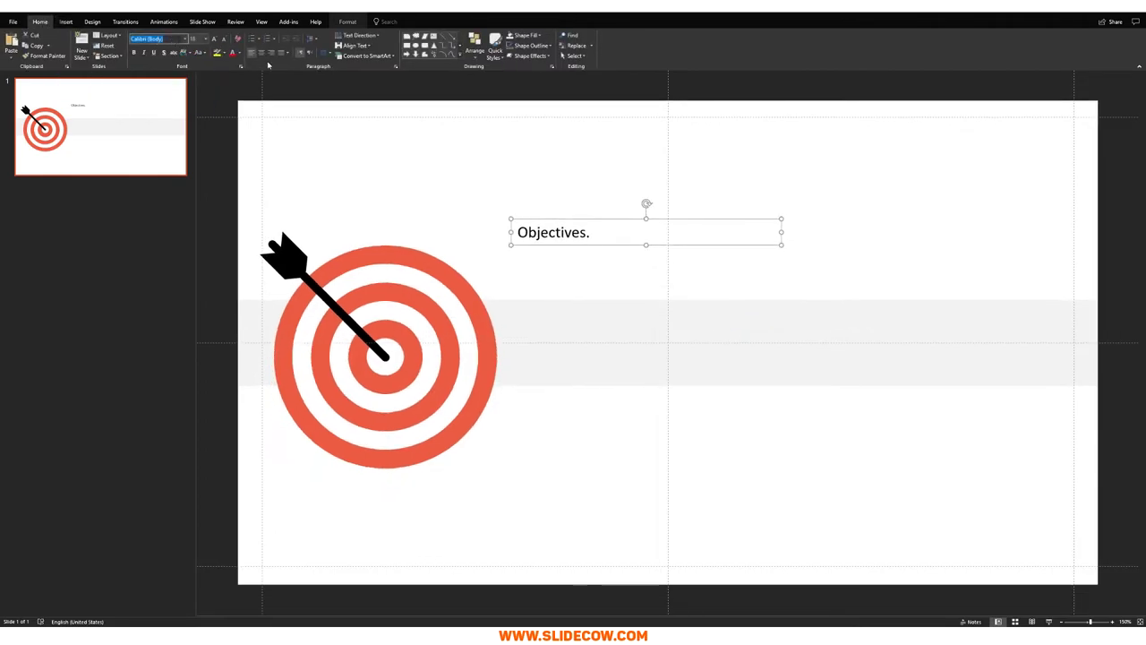
type("Anton")
key("Return")
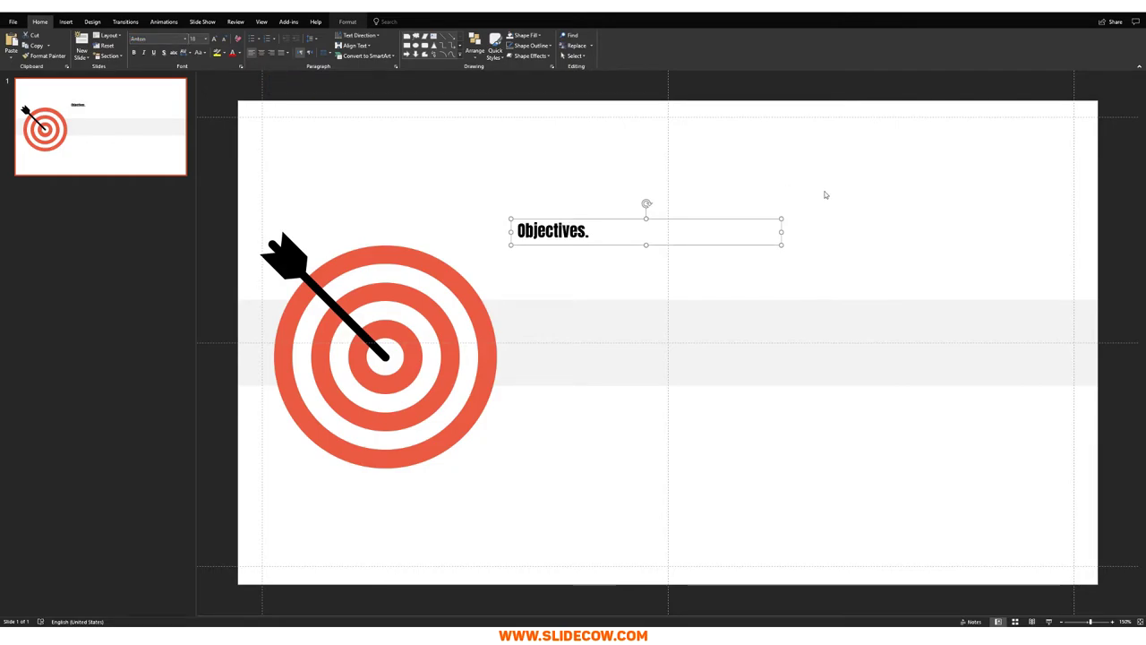
key("ctrl+shift+p")
type("36")
key("Return")
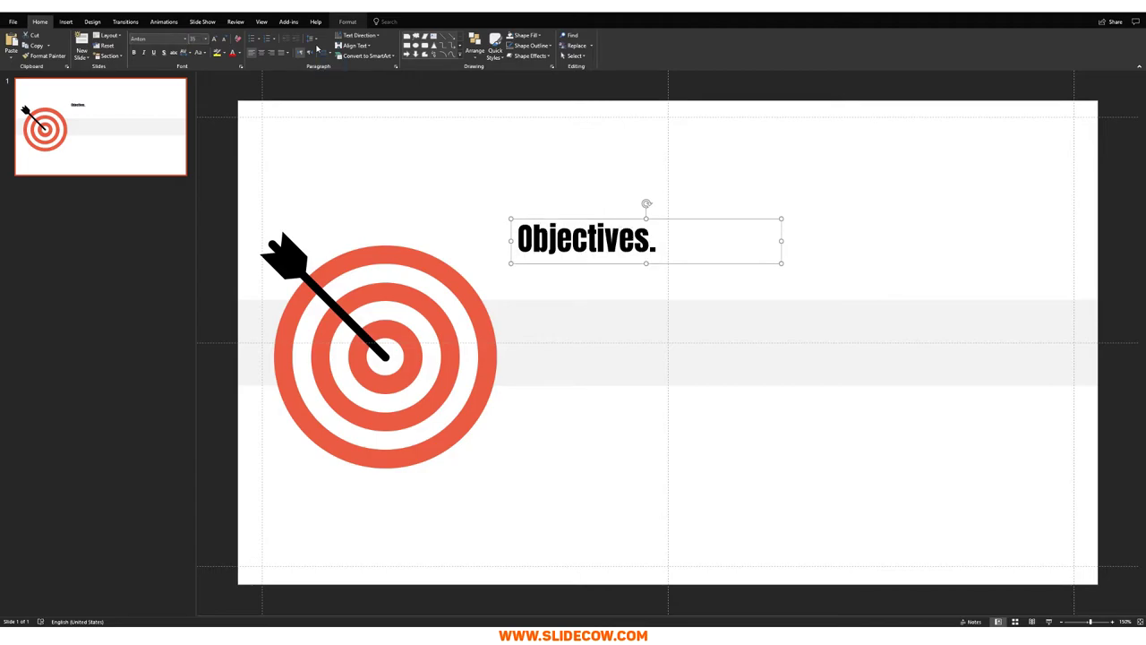
- Move the "Objectives." title down so the base of its letters rests on the gray band's upper edge
left_click(596, 240)
left_click_drag(567, 220, 560, 264)
scroll(634, 295, "up", 5, "ctrl")
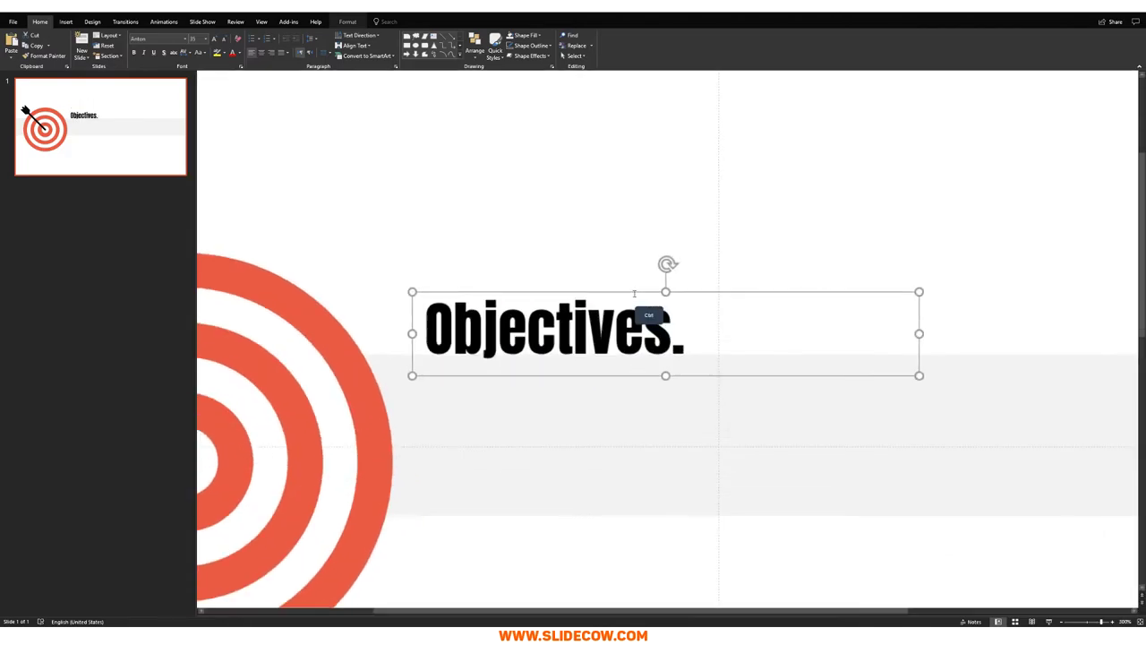
key("ctrl+Down")
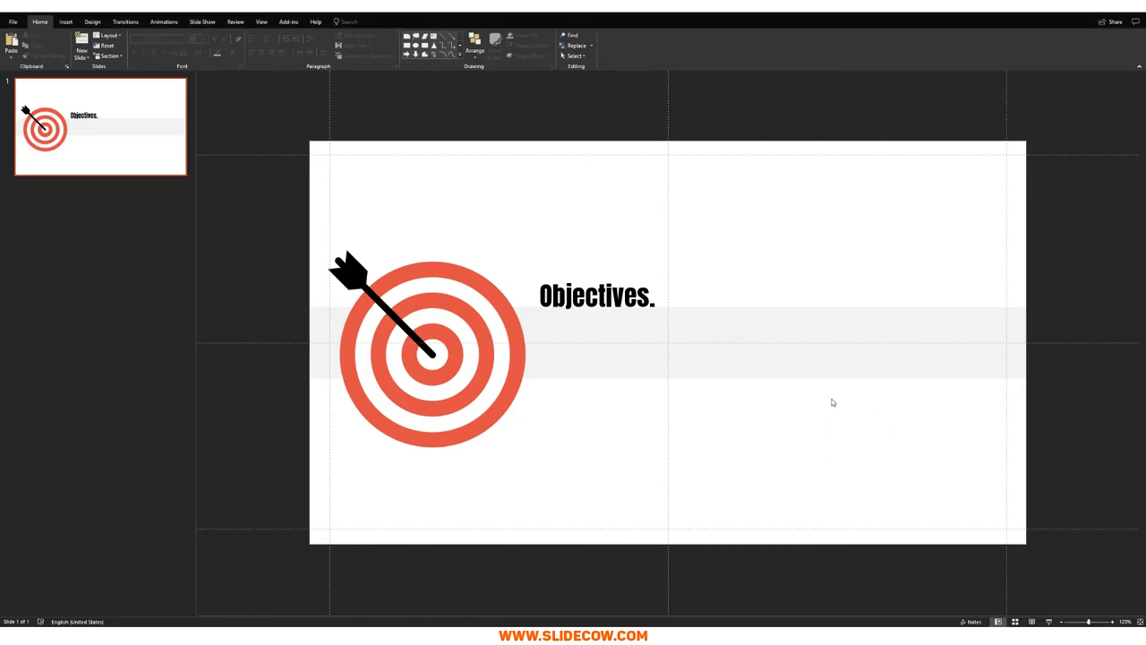
- Paste the envelope, box and head-with-gears icons and move them together to the slide's lower edge
key("ctrl+v")
left_click_drag(676, 338, 688, 510)
scroll(752, 443, "down", 2, "ctrl")
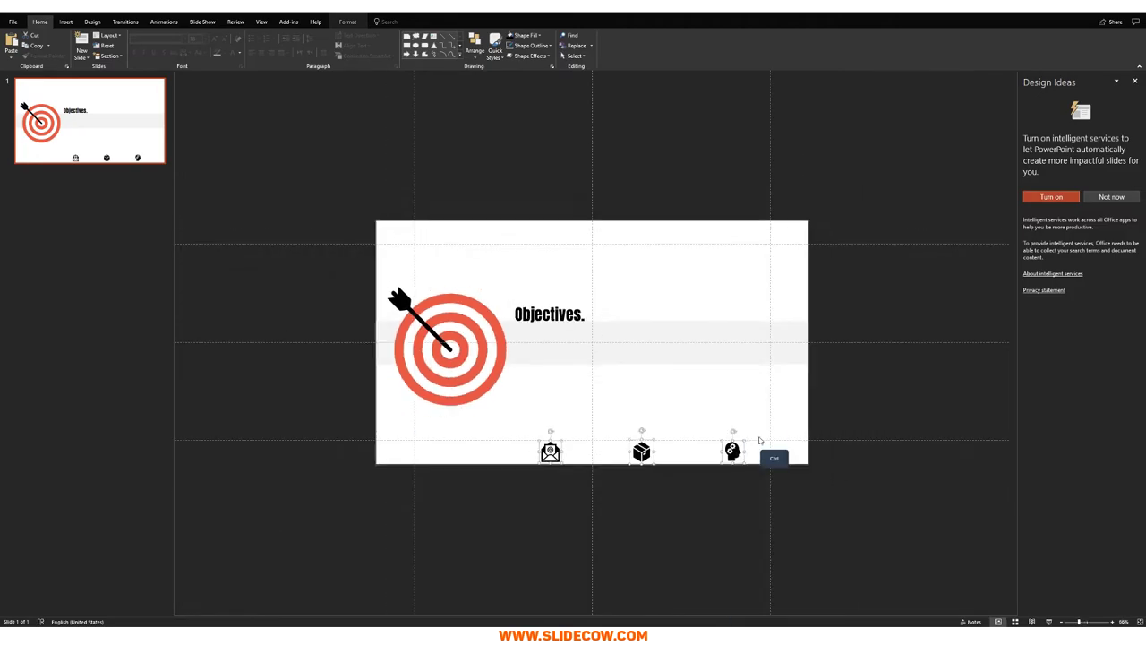
- Close the Design Ideas pane to give the slide more room
left_click(1134, 79)
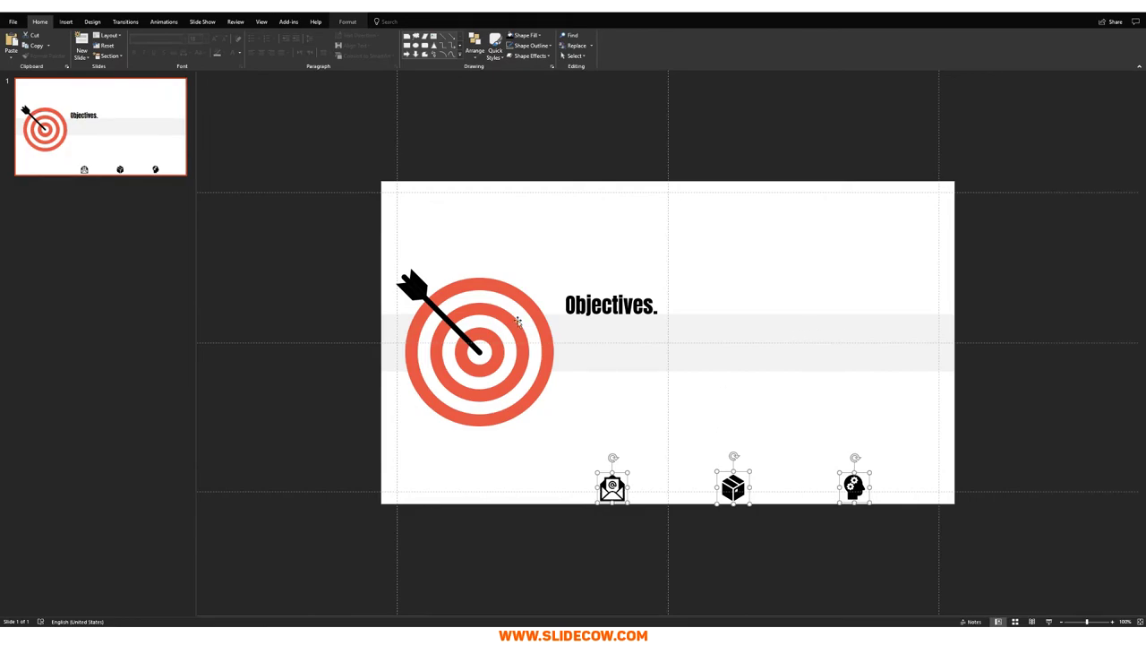
left_click(66, 22)
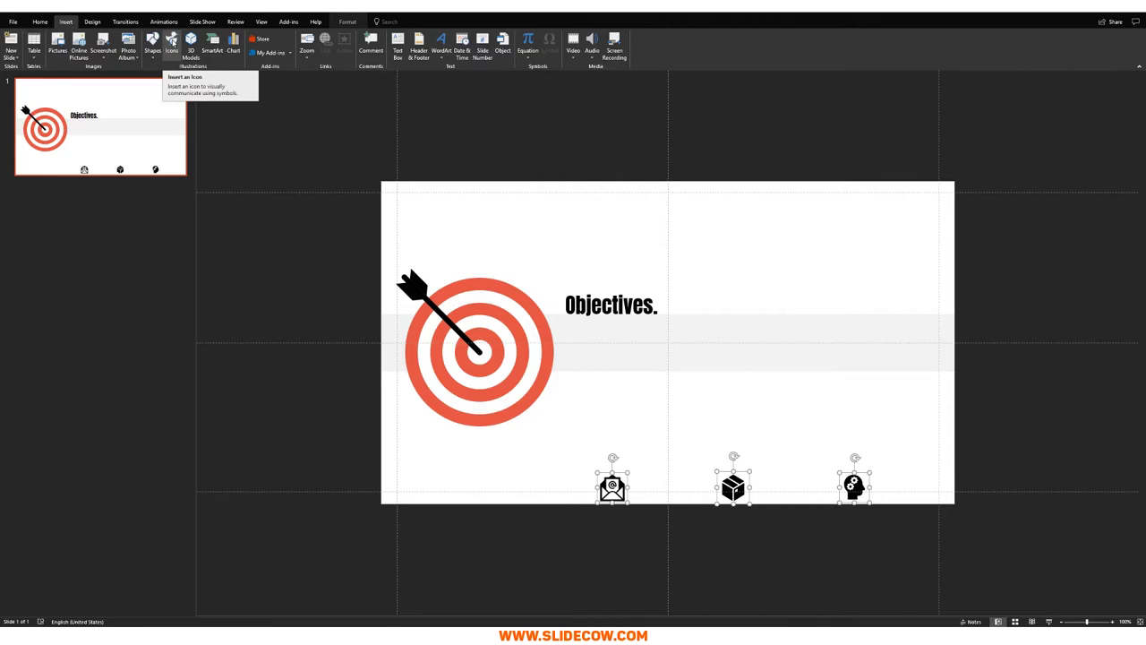
- Try an orange fill and a smaller size of about 1.4 cm on the envelope icon, and undo both changes
left_click(567, 514)
left_click(612, 487)
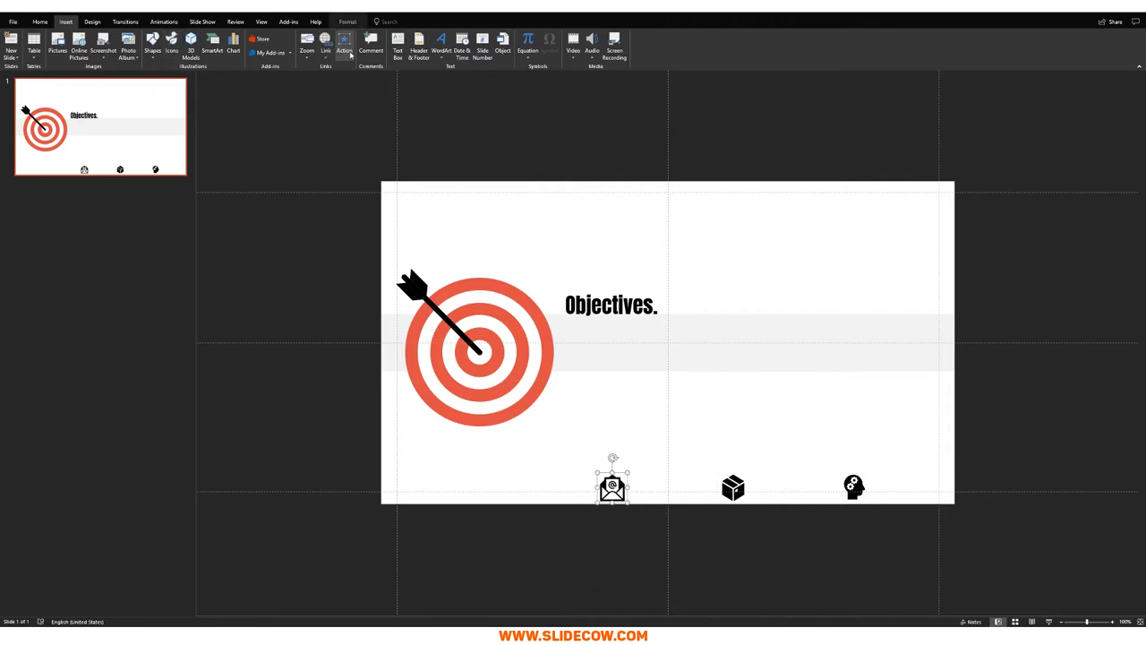
left_click(348, 21)
left_click(267, 36)
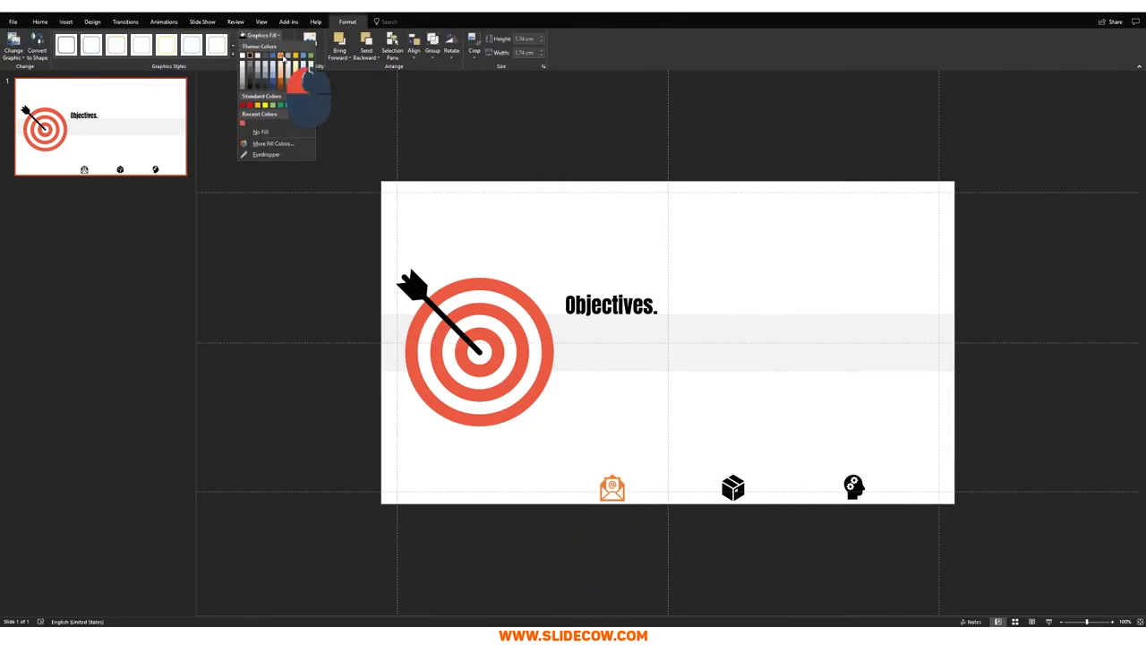
left_click(283, 57)
left_click(268, 45)
left_click(292, 66)
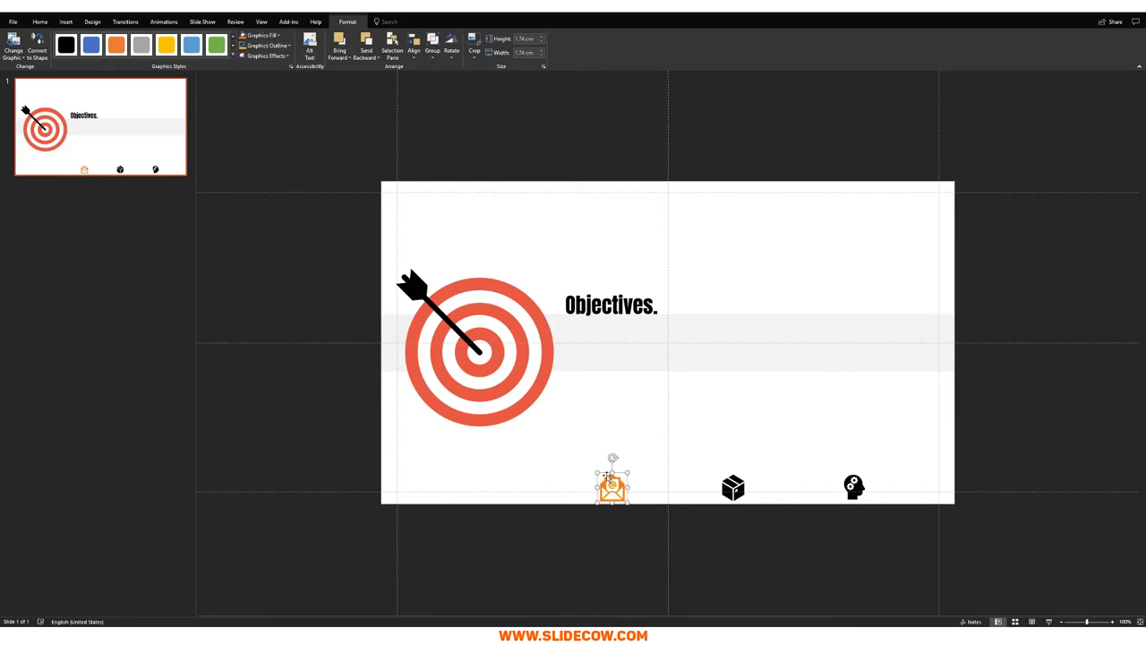
left_click_drag(597, 472, 604, 478)
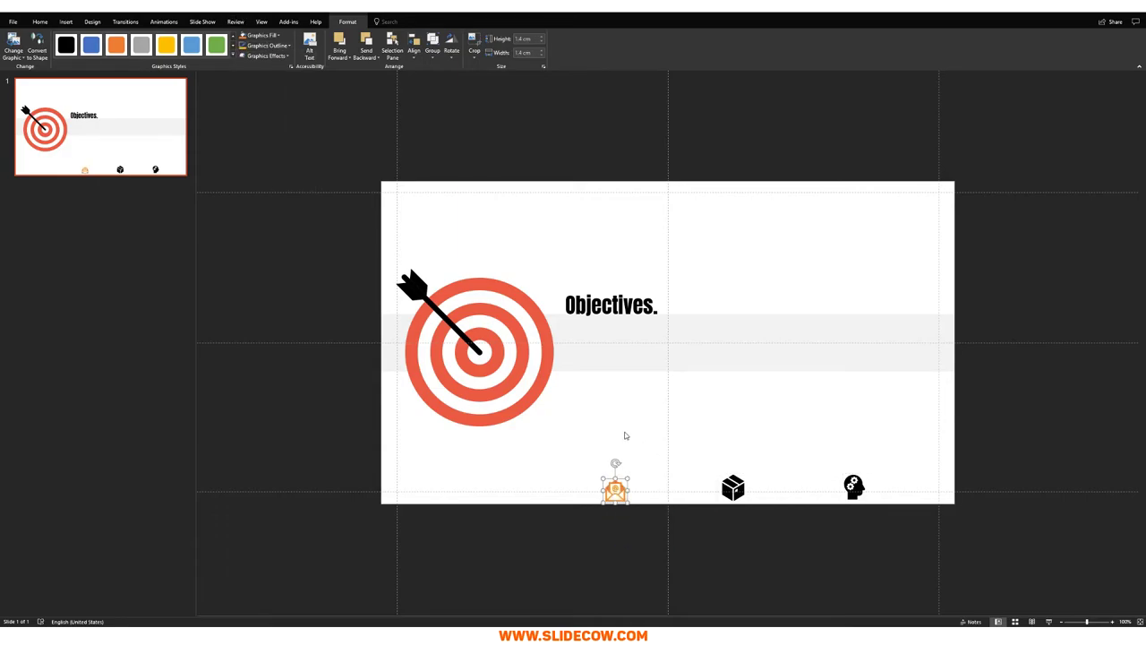
key("ctrl+z")
key("ctrl+z")
- Move the envelope icon up onto the gray band, beneath the start of the "Objectives." title
left_click(603, 444)
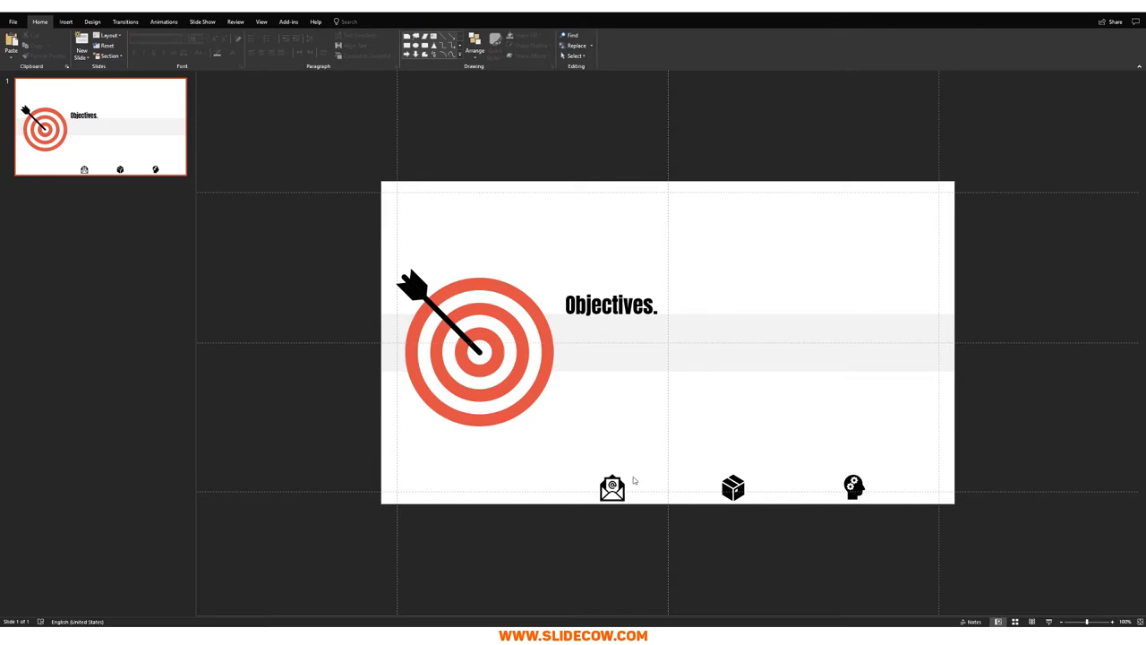
left_click_drag(617, 492, 604, 347)
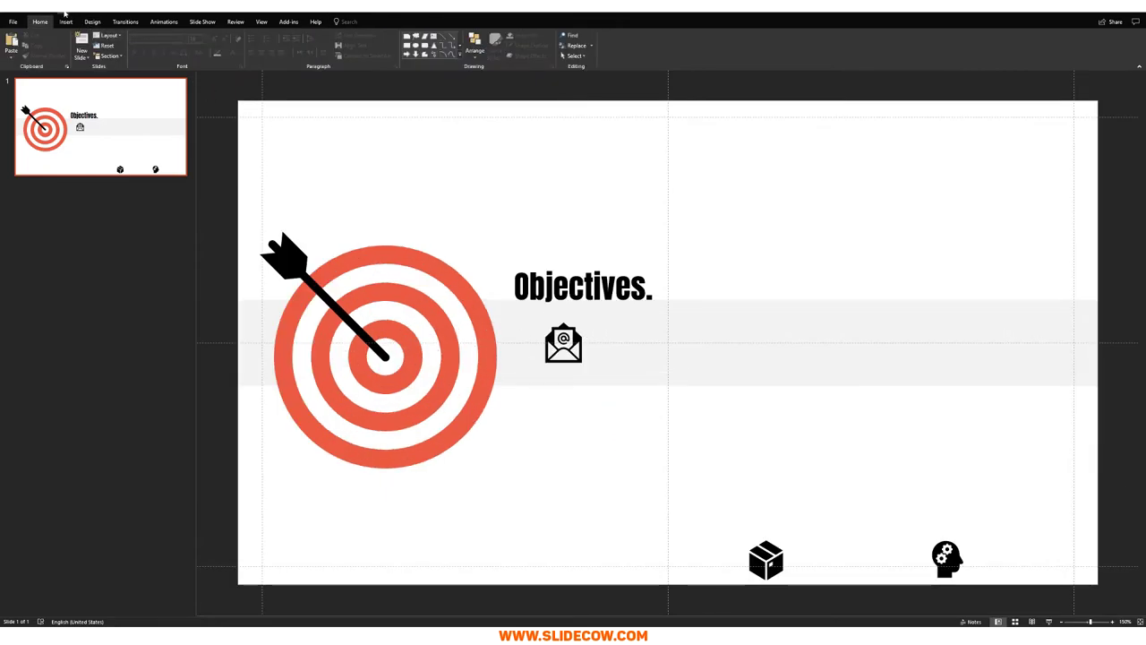
- Insert a text box just below the gray band, under the envelope icon, containing the text "Heading"
left_click(65, 21)
left_click(398, 45)
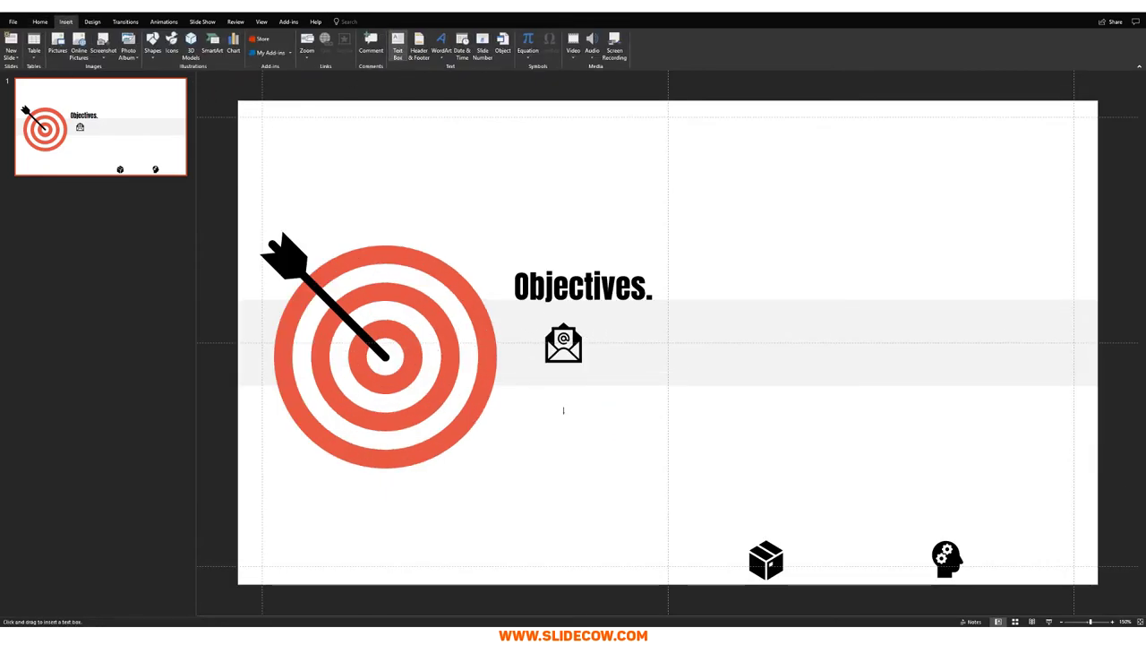
left_click_drag(539, 400, 650, 424)
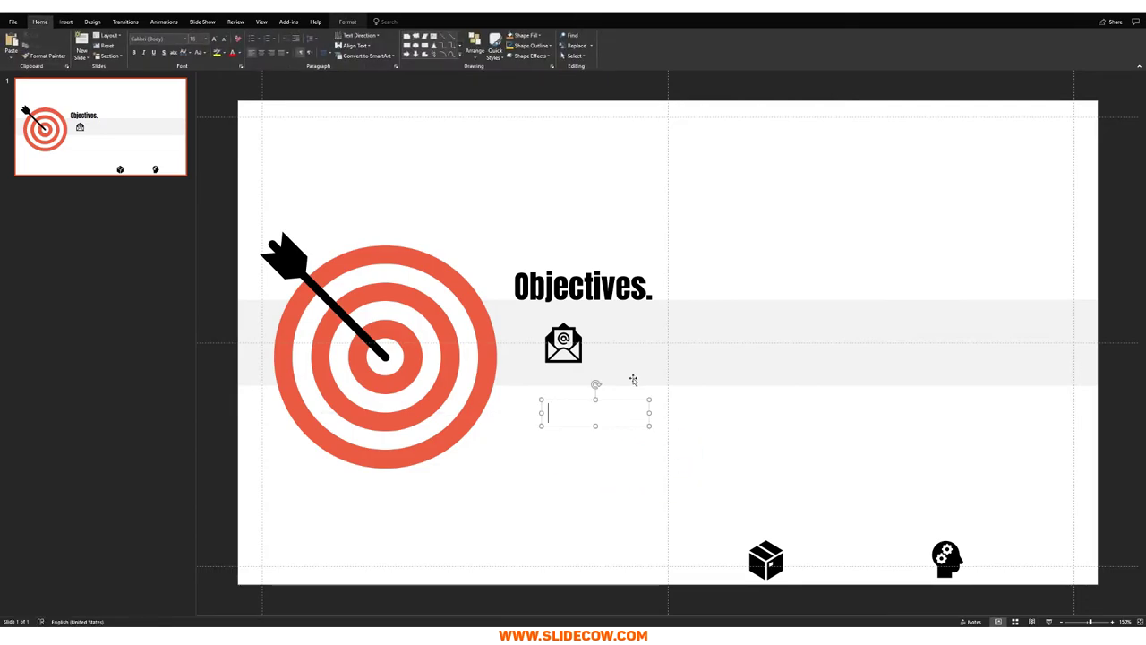
type("heading")
key("Home")
key("Delete")
type("H")
key("Escape")
- Set the font of the "Heading" text under the envelope icon to Anton
left_click(147, 39)
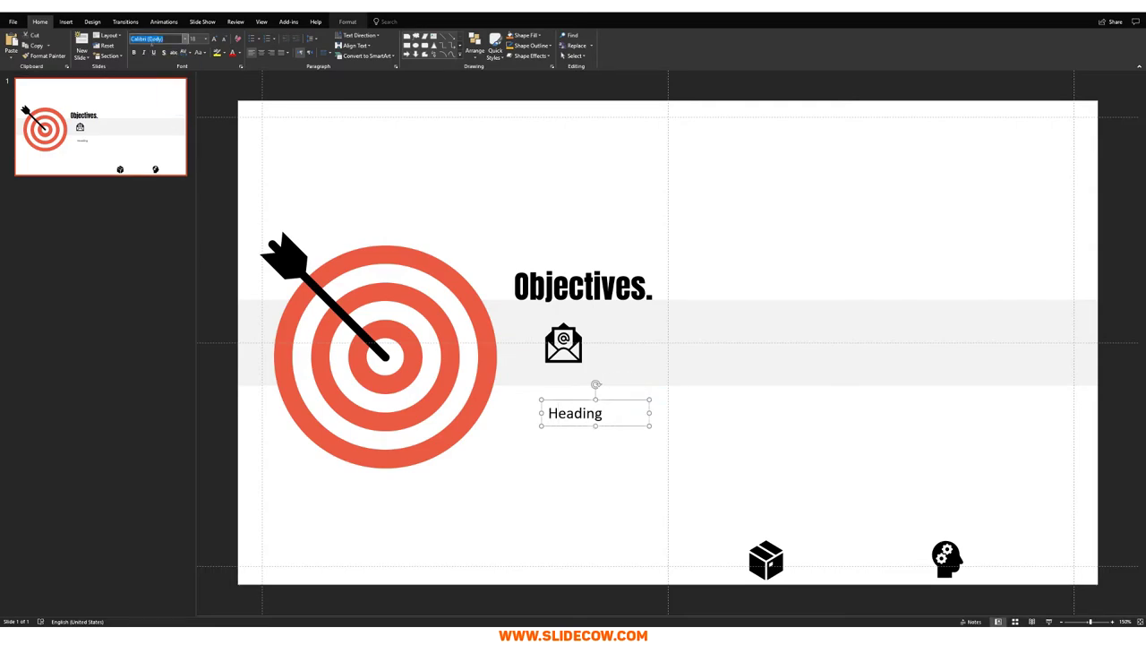
type("Anton")
key("Return")
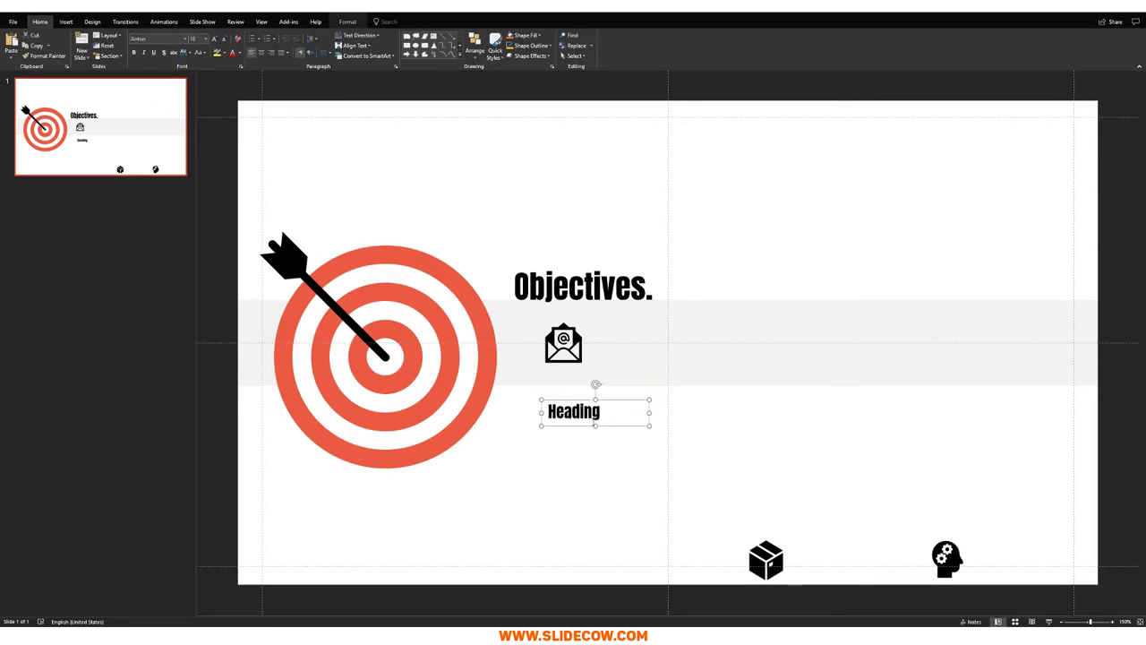
left_click_drag(573, 425, 569, 426)
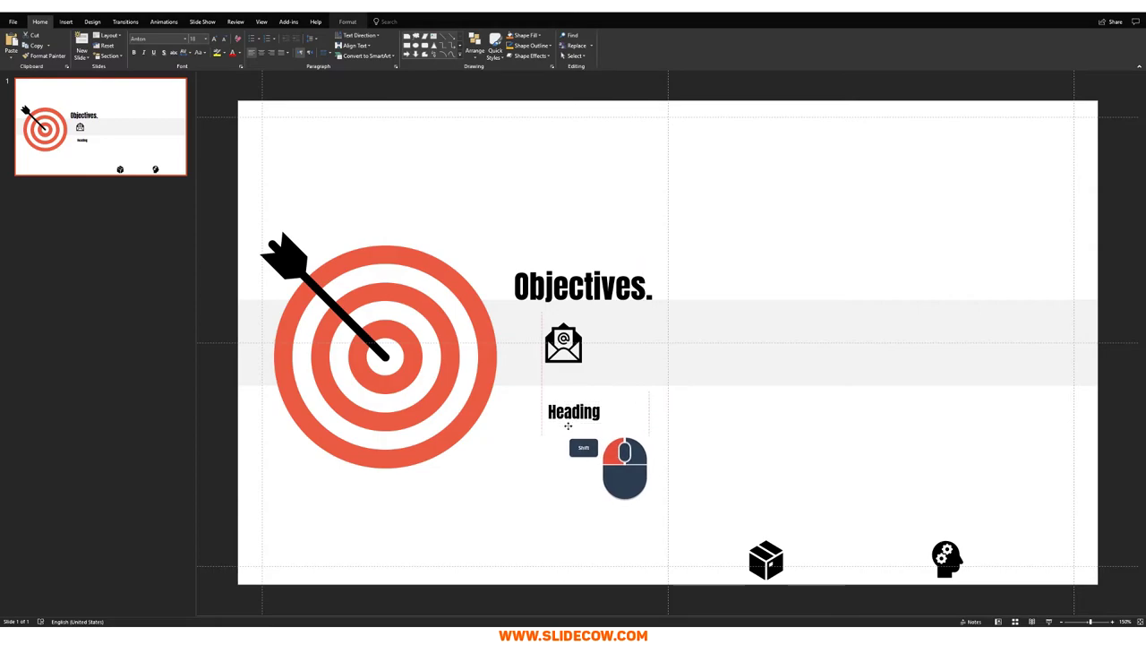
- Add a text box directly beneath "Heading", starting at its left edge and taller than the heading's box
scroll(629, 500, "up", 1, "ctrl")
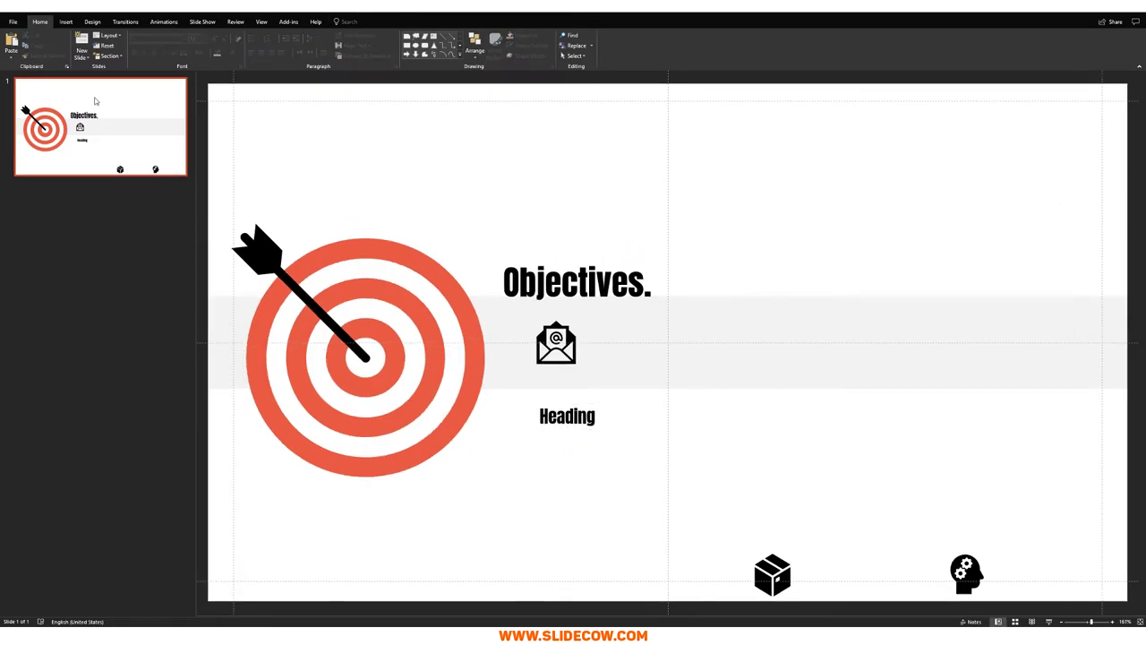
left_click(65, 21)
left_click(398, 46)
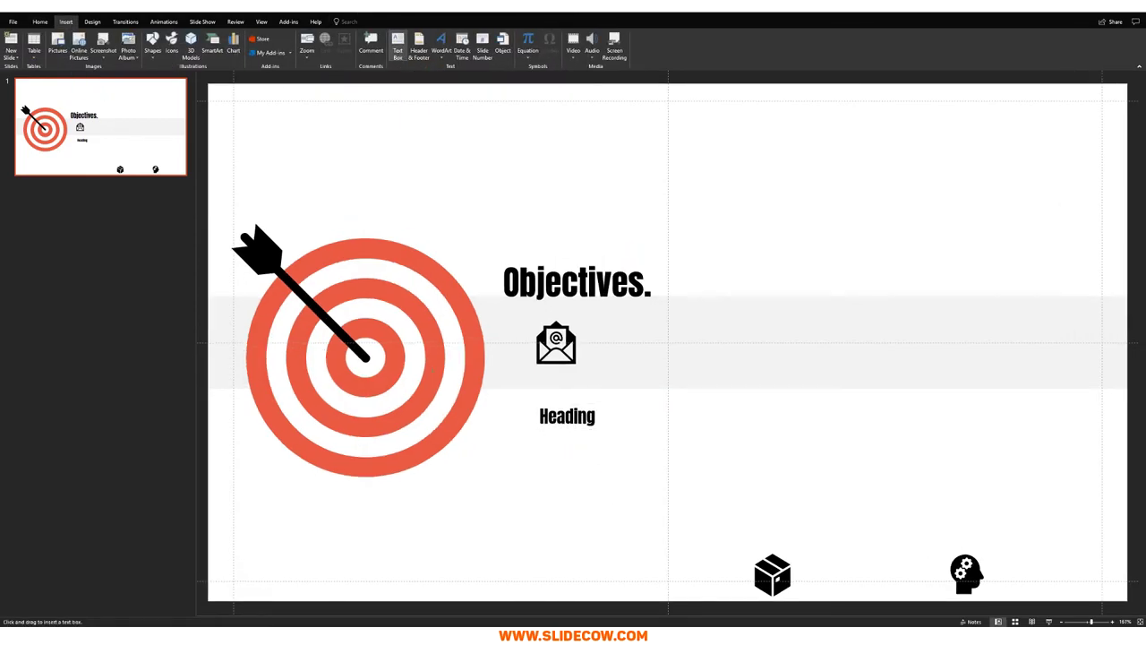
left_click_drag(541, 444, 664, 497)
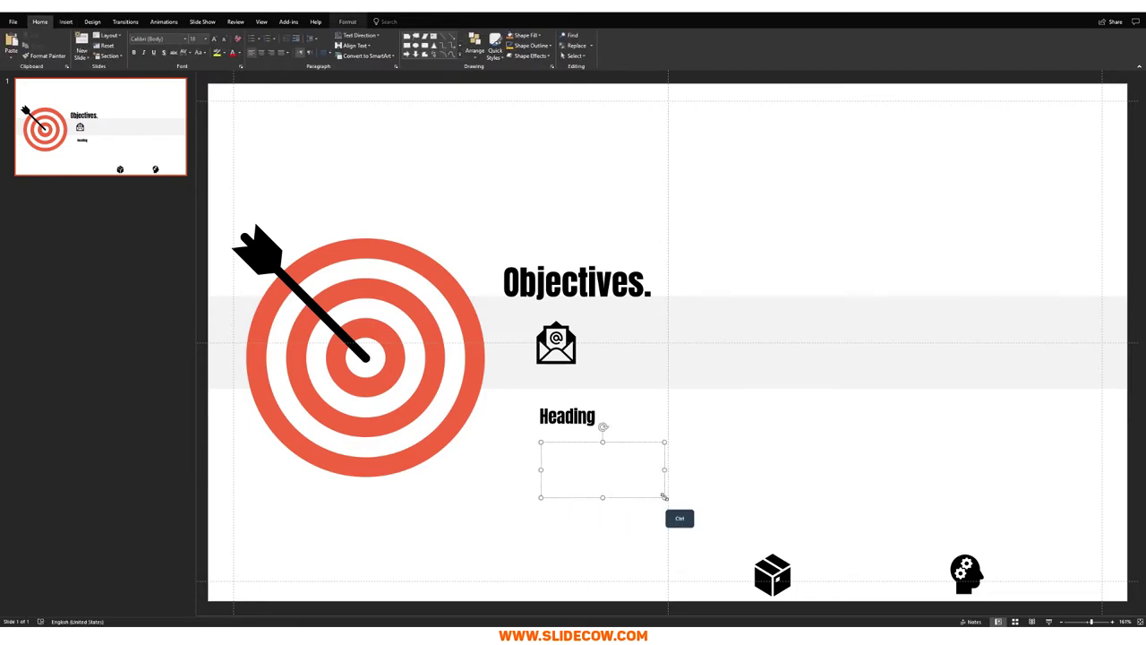